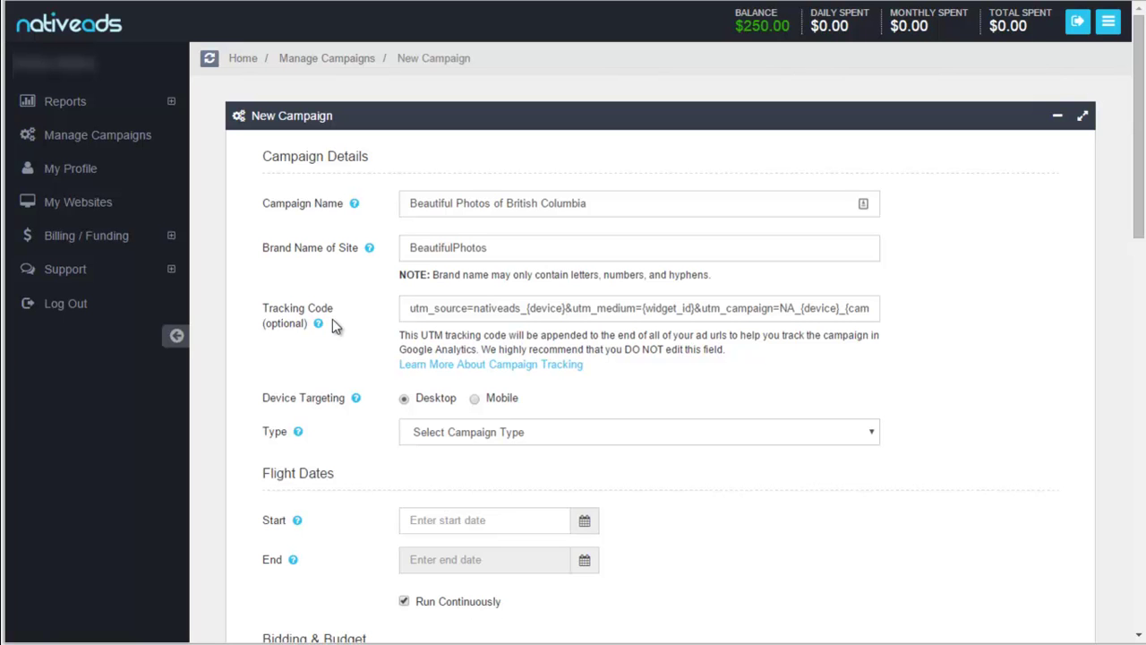
Examine the campaign's UTM tracking code through to its end, leaving it unedited
click(840, 308)
key(Right)
key(Right)
key(Right)
key(Right)
key(Right)
key(Right)
key(Right)
key(Right)
key(Right)
key(Right)
key(Right)
key(Right)
key(Right)
key(Right)
key(Right)
key(Right)
key(Right)
key(Right)
key(Right)
key(Right)
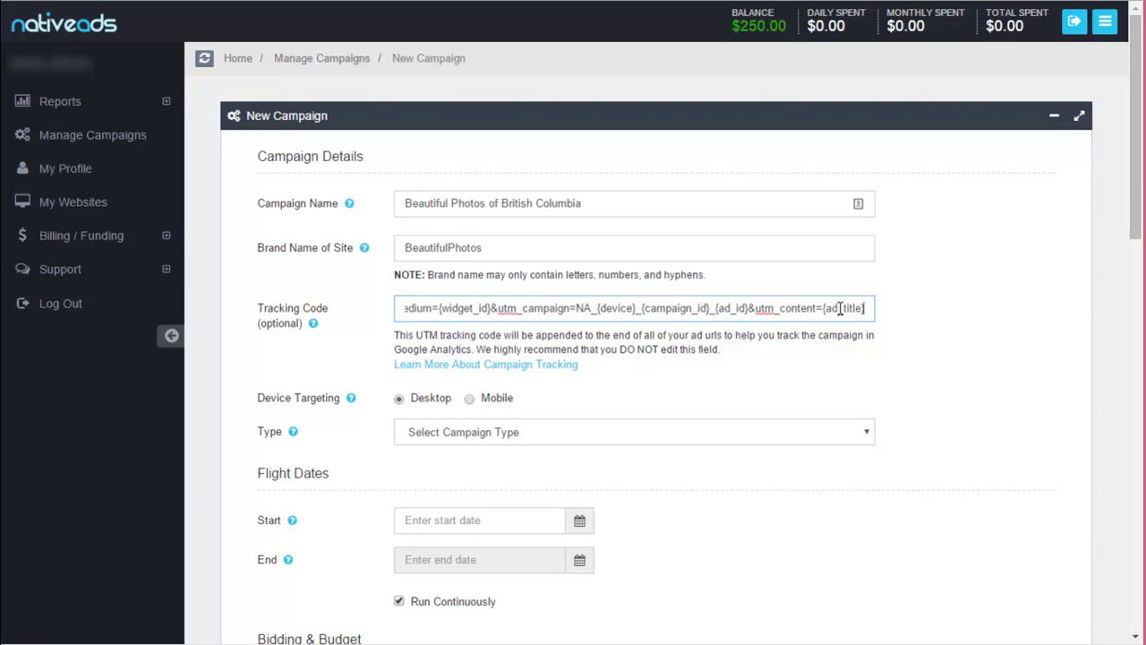
click(328, 324)
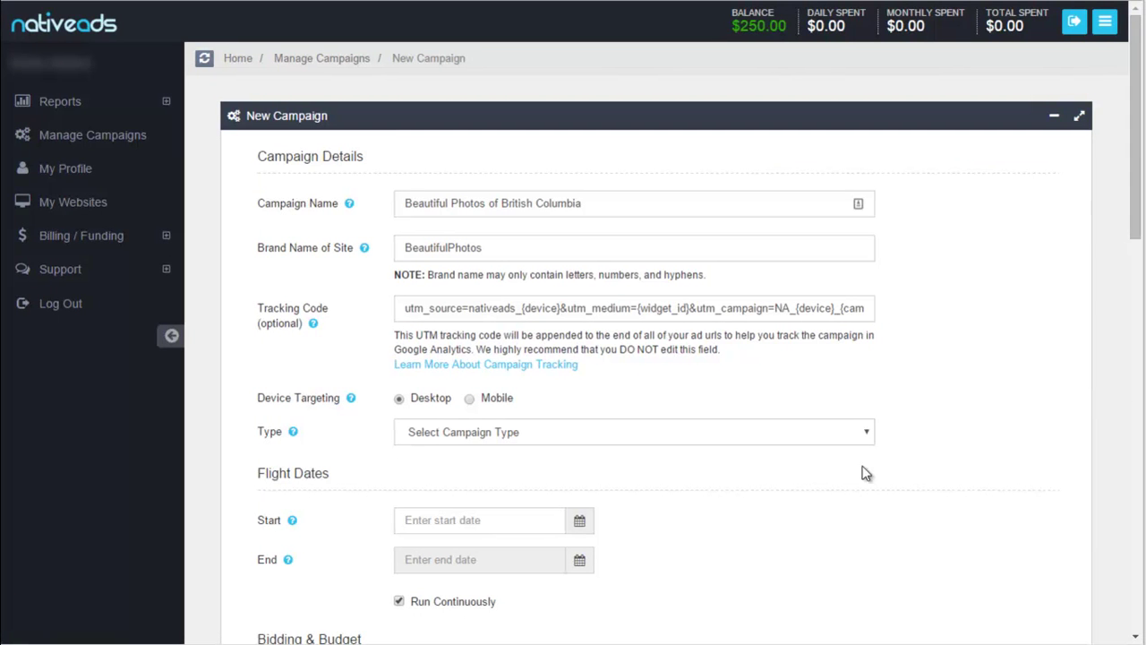
Set the campaign type to Direct Response / CPA / CPL and the start date to 2016-02-18
click(872, 433)
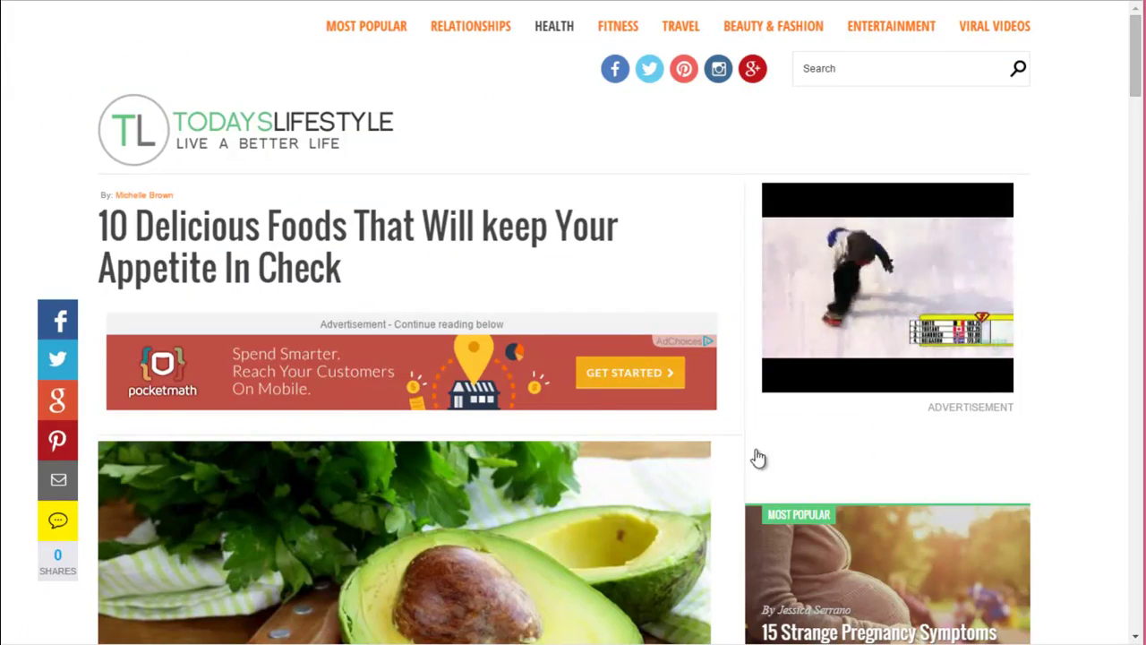
scroll(758, 452, down, 10)
scroll(752, 445, down, 5)
scroll(709, 422, up, 15)
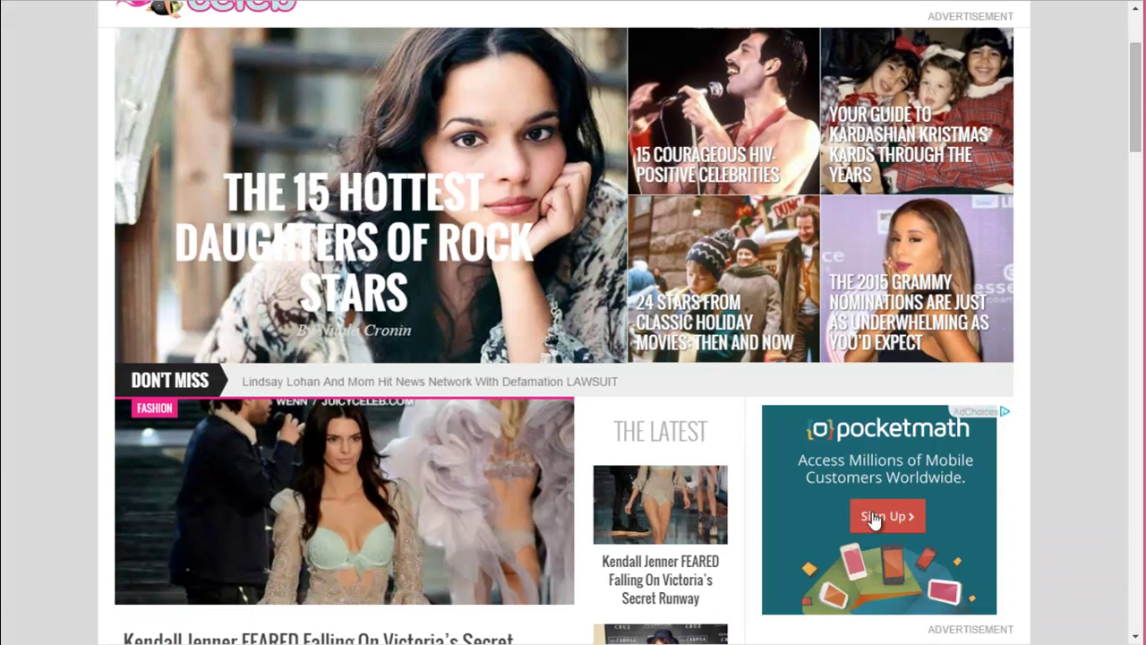
click(896, 524)
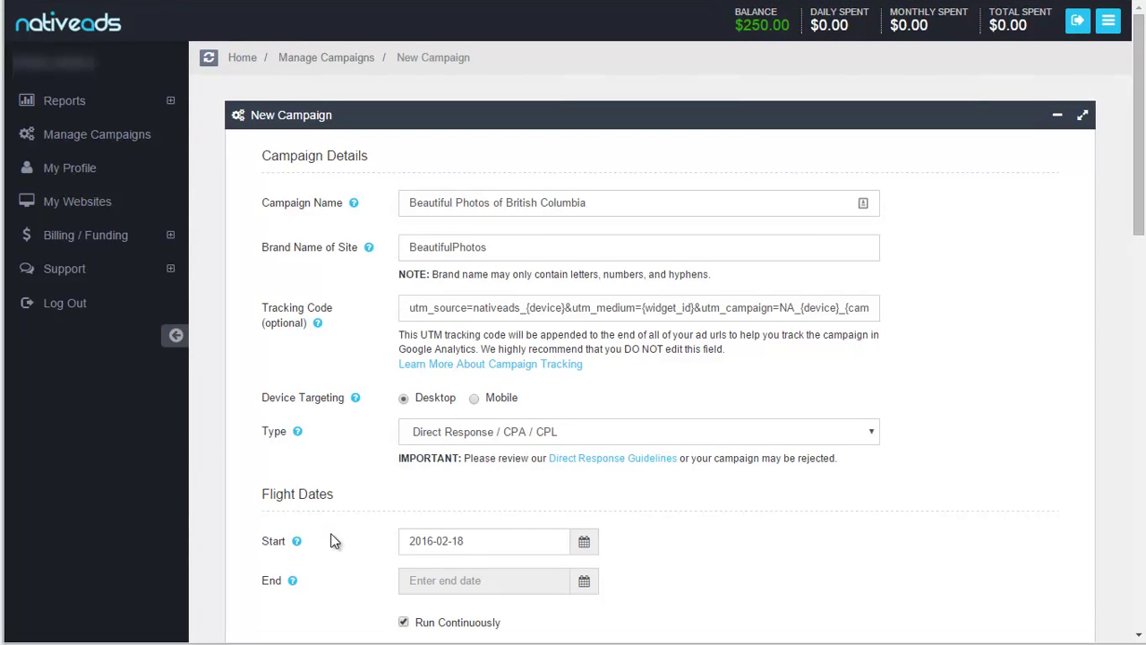
click(546, 540)
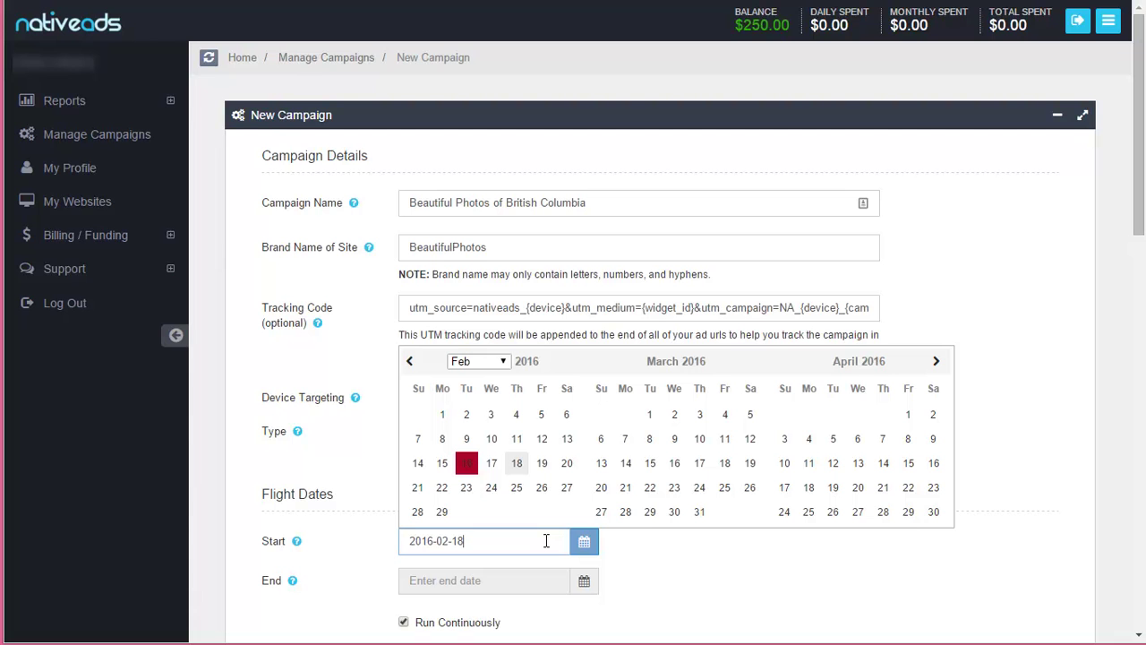
click(517, 462)
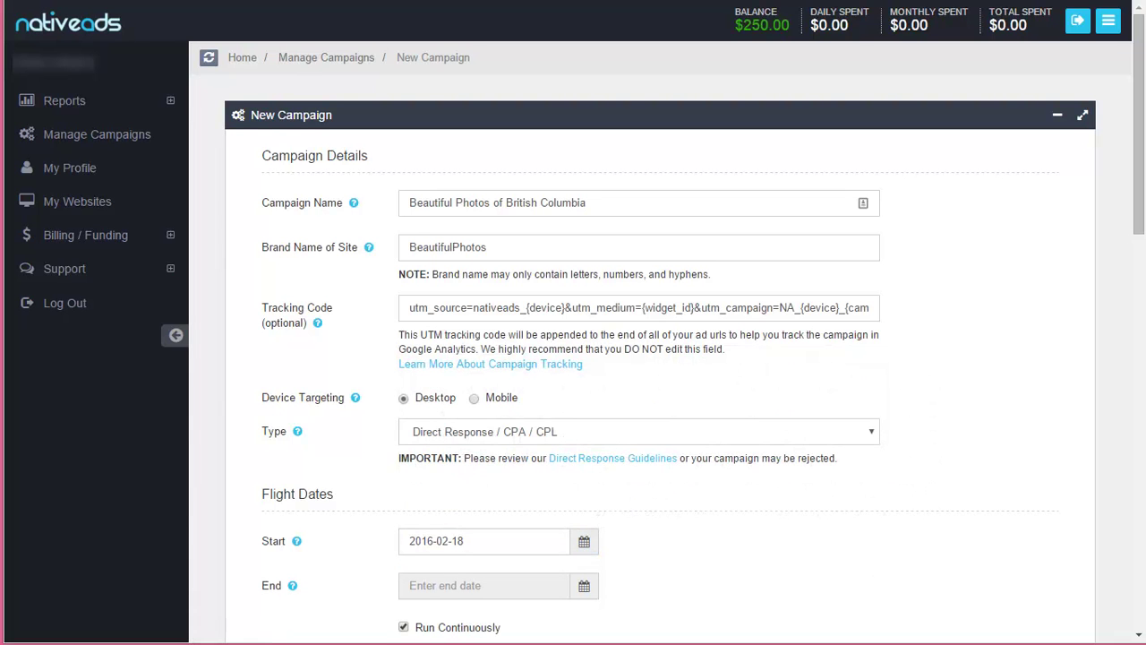
Set the campaign's spending cap to $1000 with a weekly spending period
scroll(648, 583, down, 1)
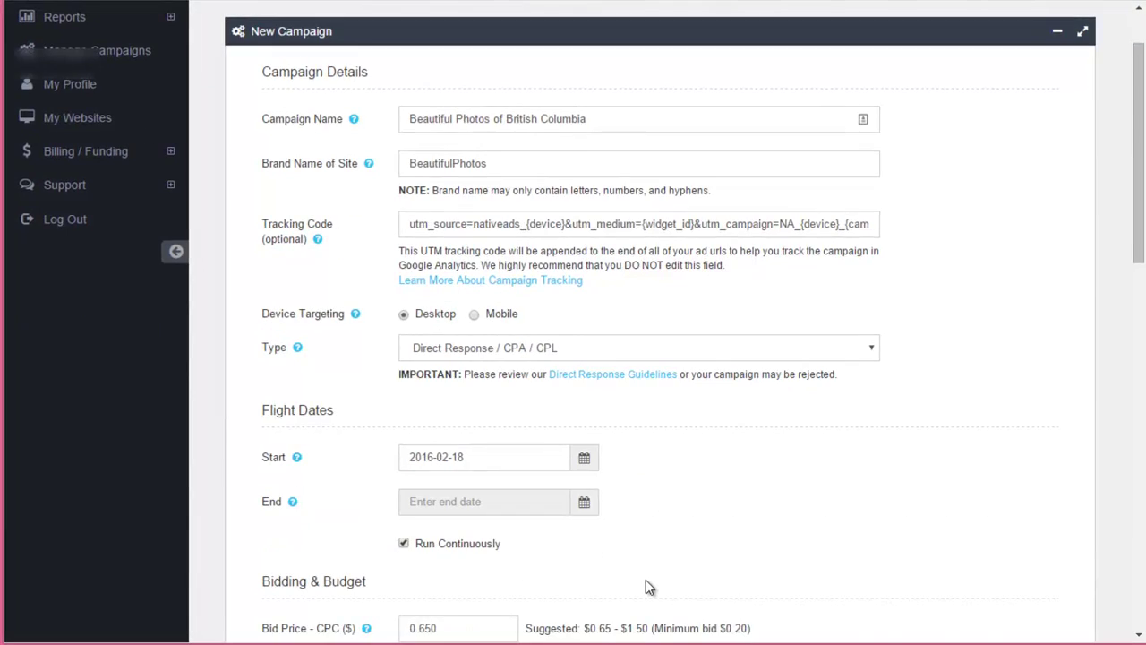
scroll(650, 586, down, 3)
scroll(646, 580, down, 2)
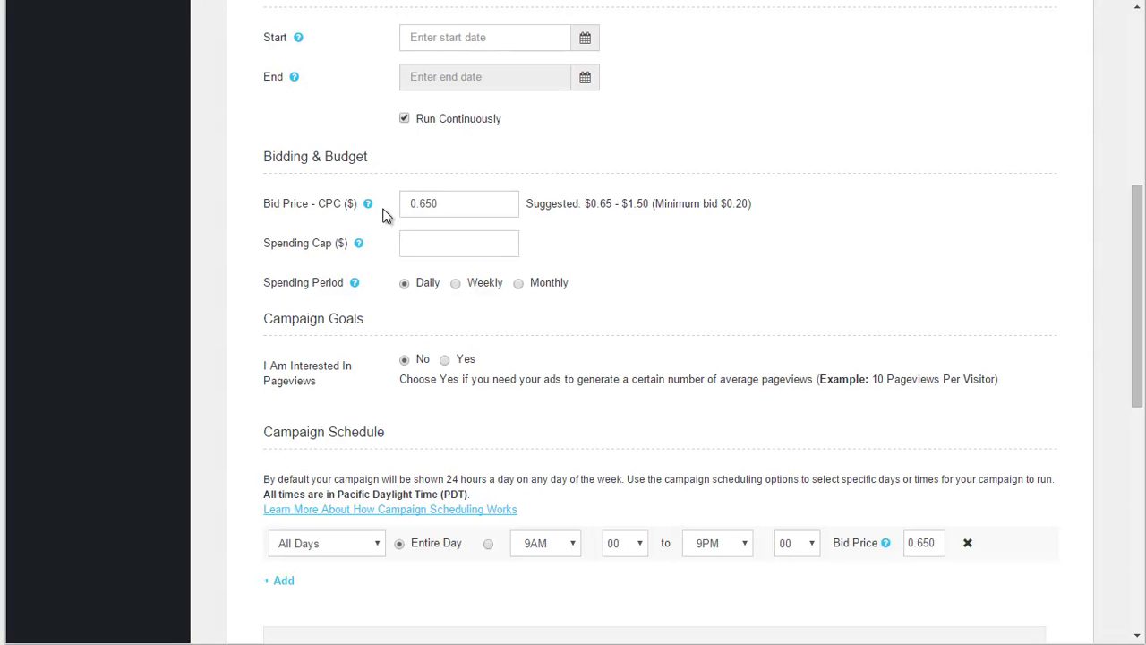
click(437, 238)
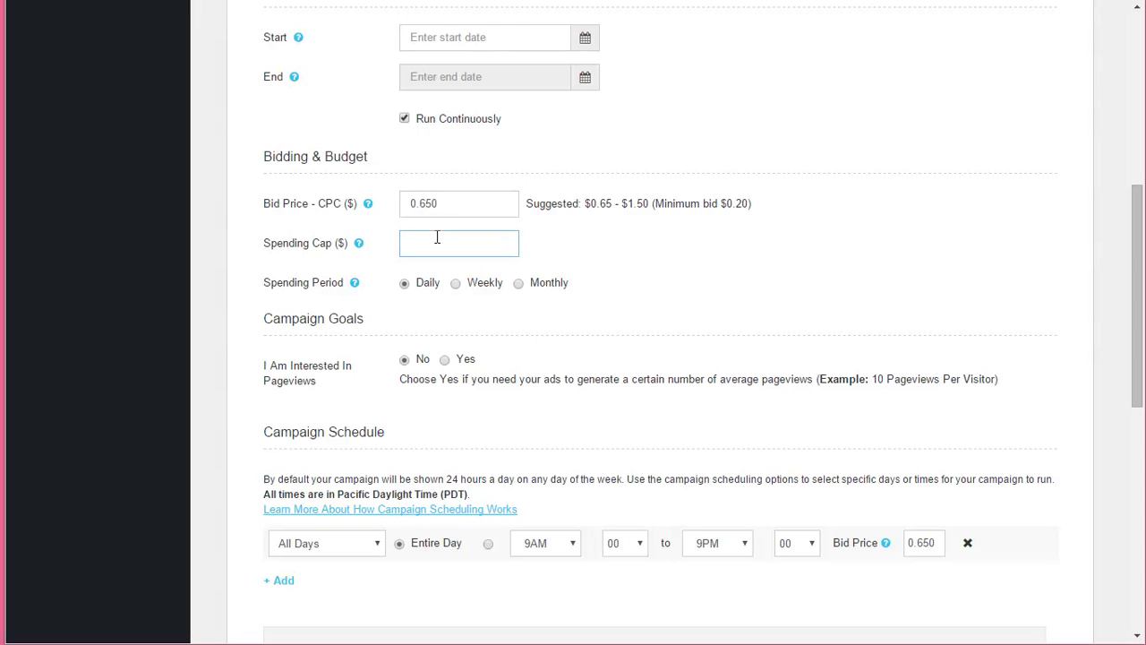
text(1000)
click(456, 284)
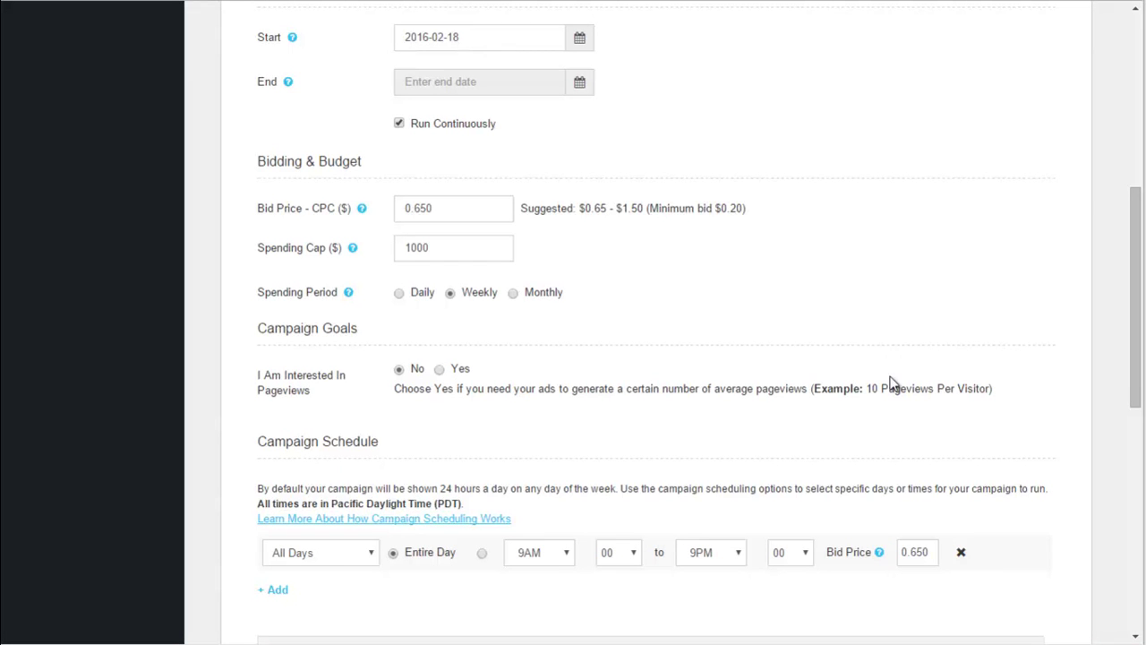
Enable the pageviews goal with 7 pageviews and 25 minimum clicks per ad, and consult the guide on placing the website code
click(439, 370)
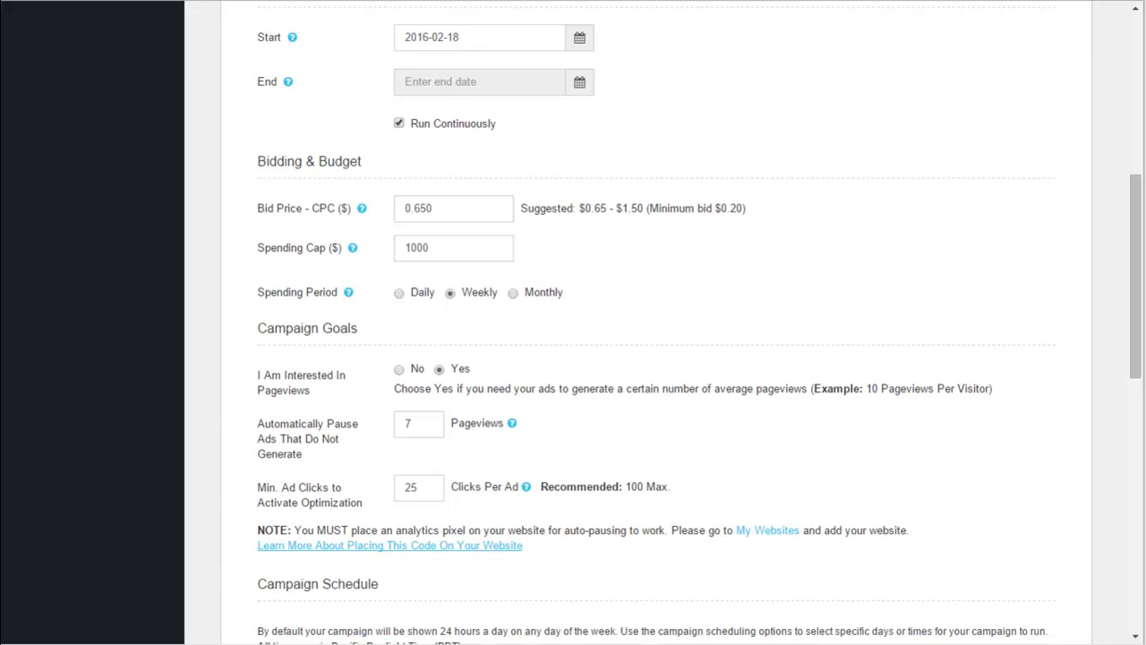
click(780, 531)
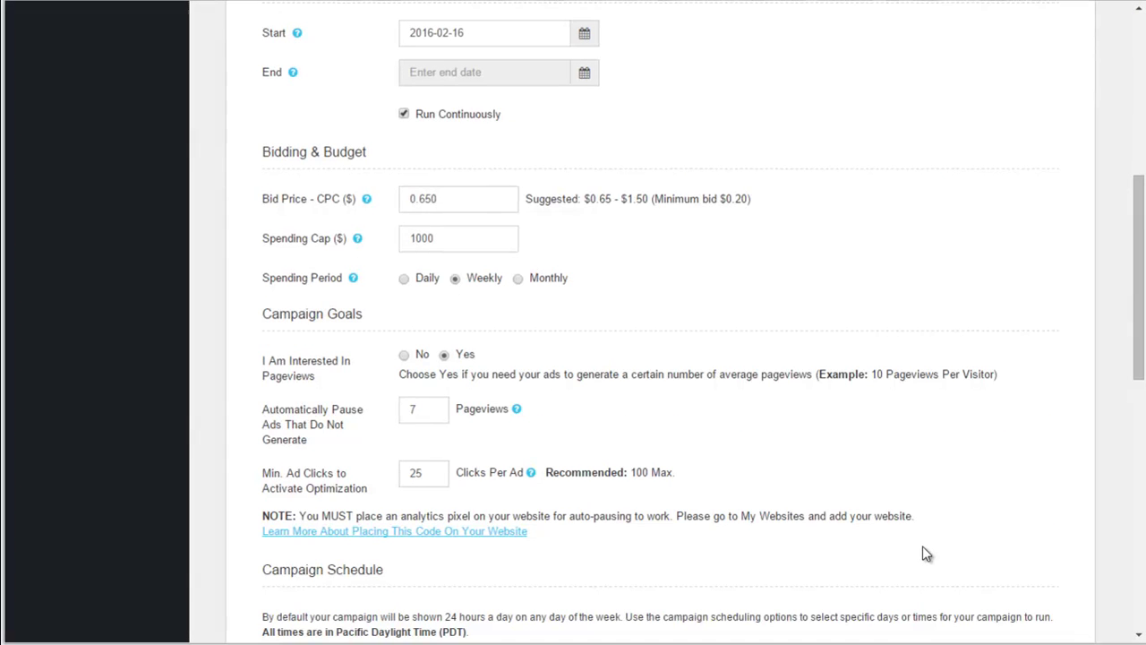
click(465, 532)
scroll(708, 534, down, 7)
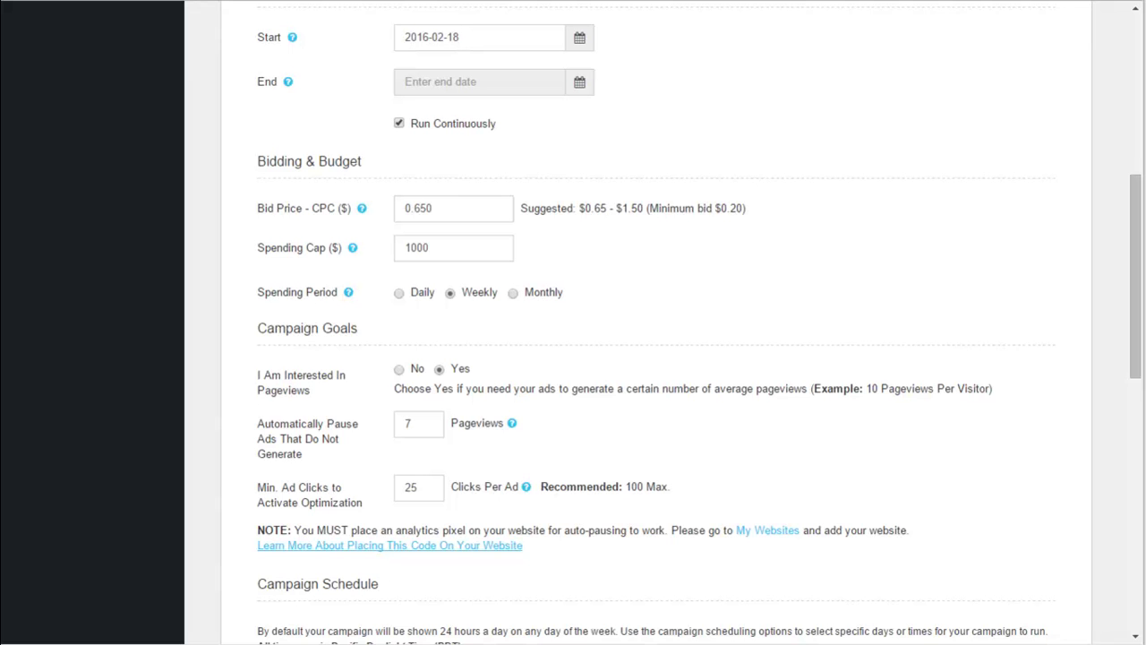
Schedule the campaign for Monday to Friday from 09:00 AM to 05:30 PM
drag(1138, 256, 1127, 442)
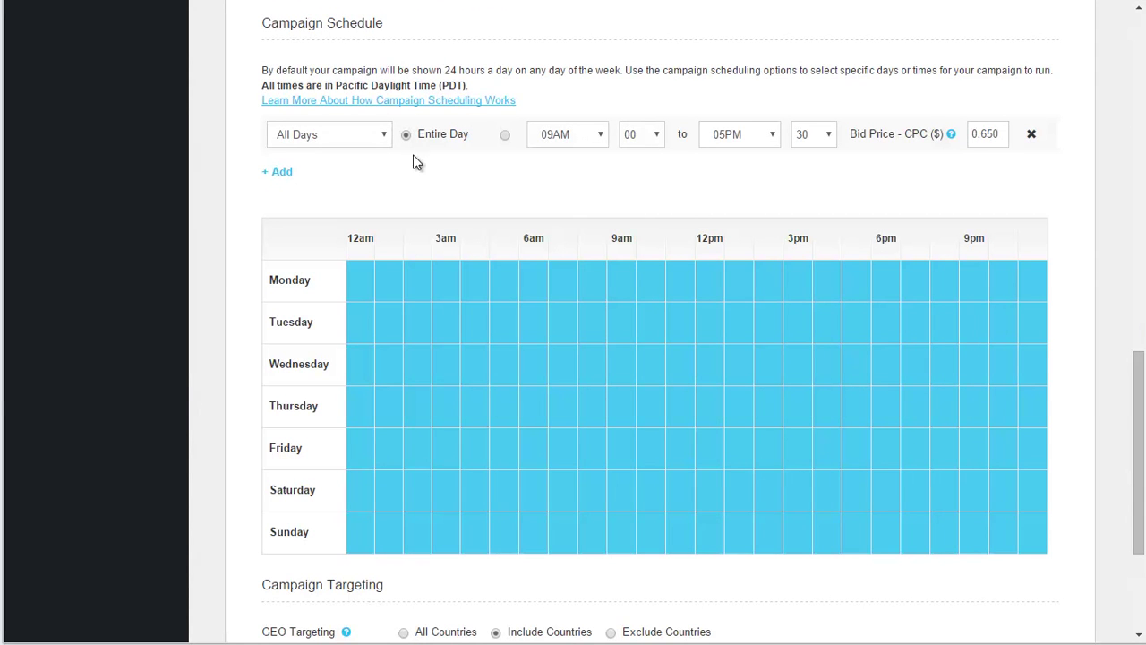
click(383, 136)
click(347, 176)
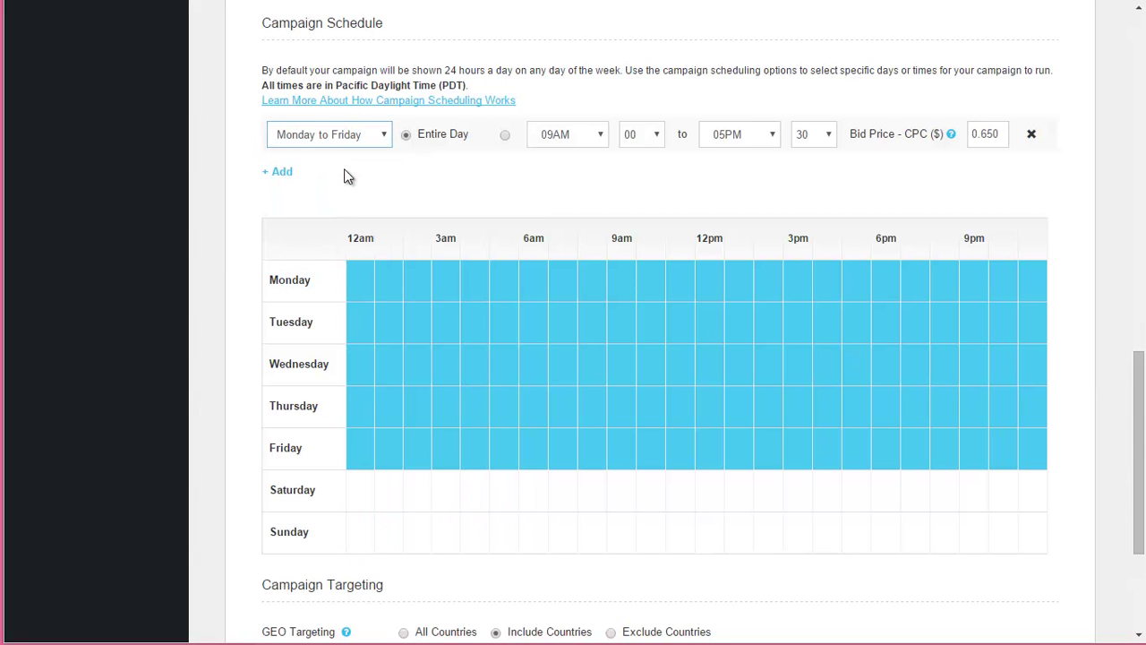
click(505, 134)
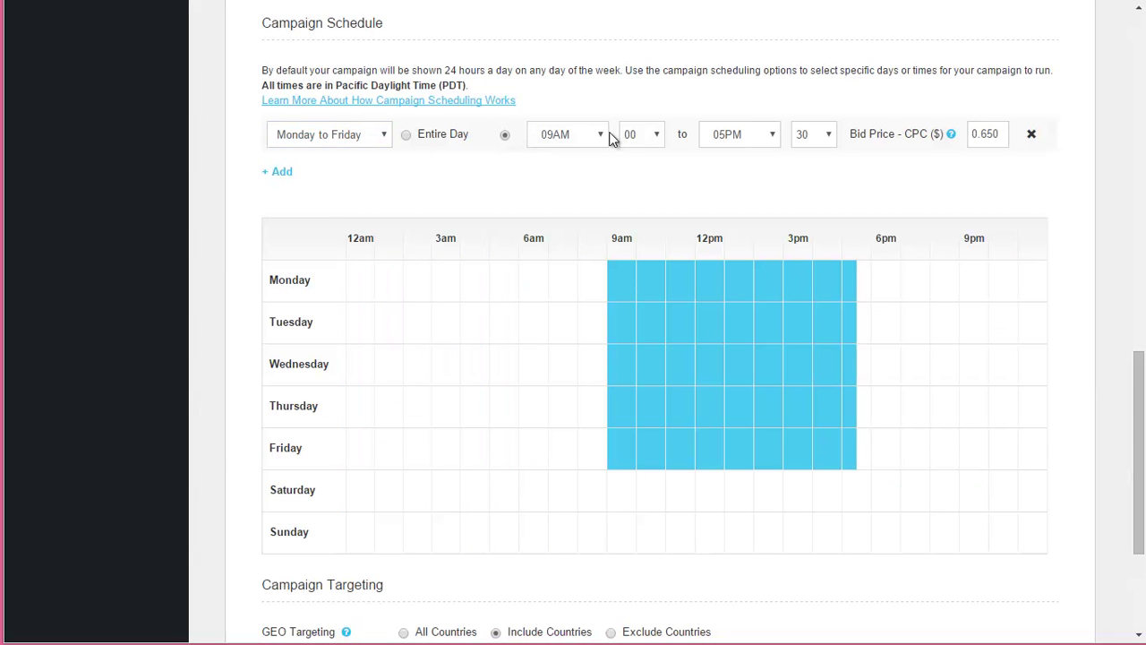
click(777, 139)
click(770, 137)
Add a second schedule entry for Saturday from 09:00 AM to 12:00 PM
click(280, 172)
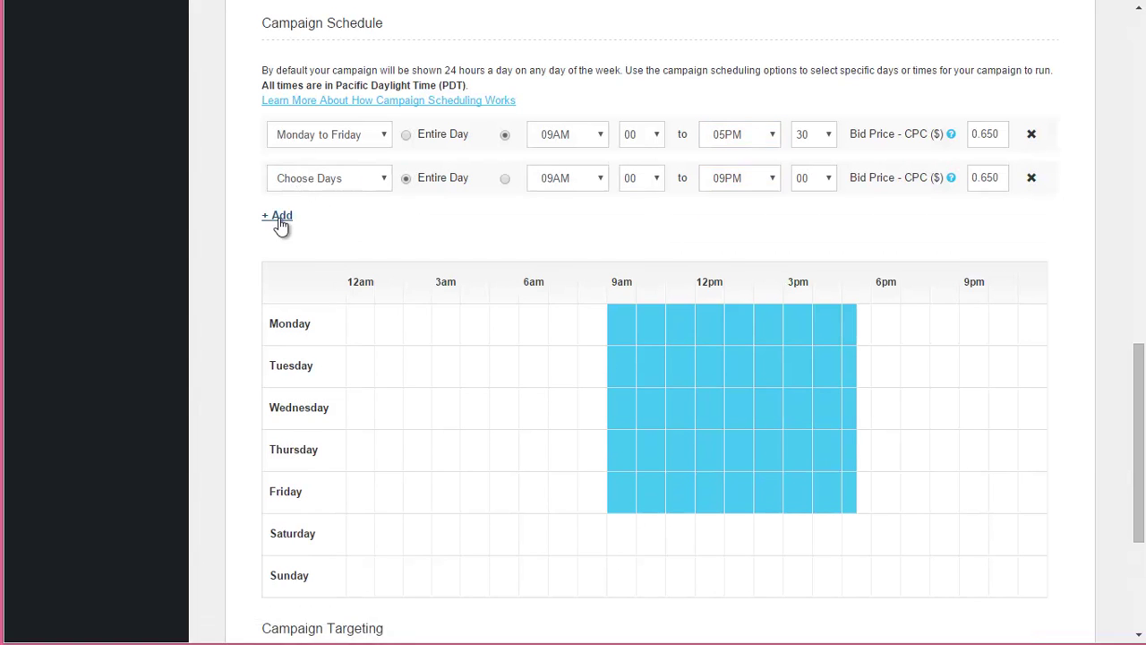
click(384, 179)
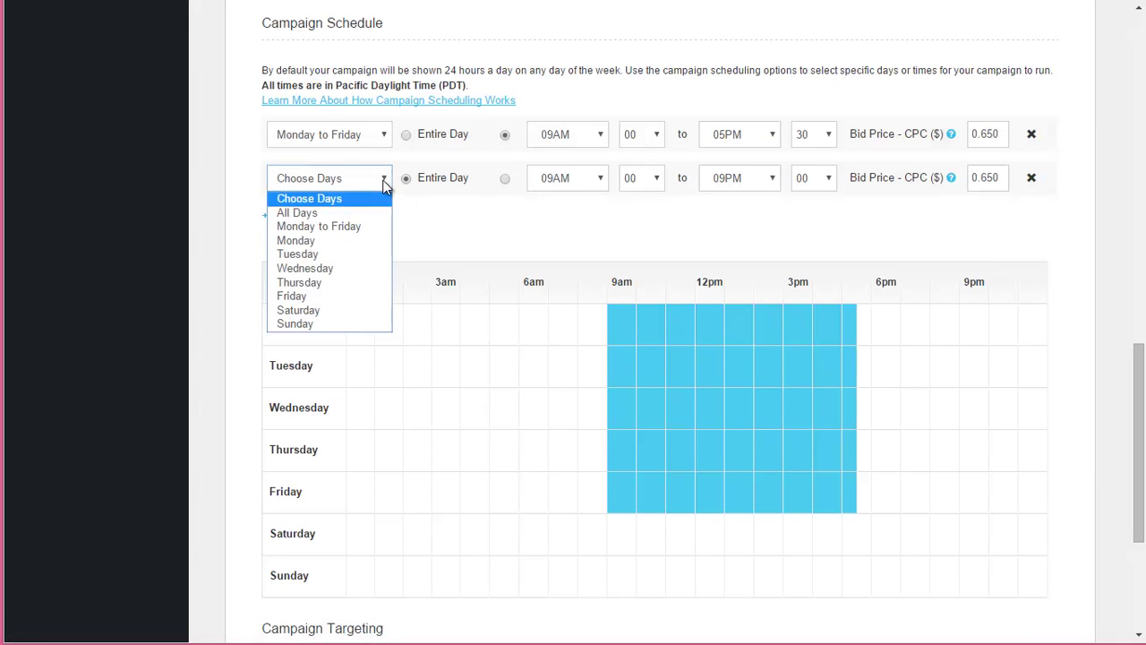
click(345, 310)
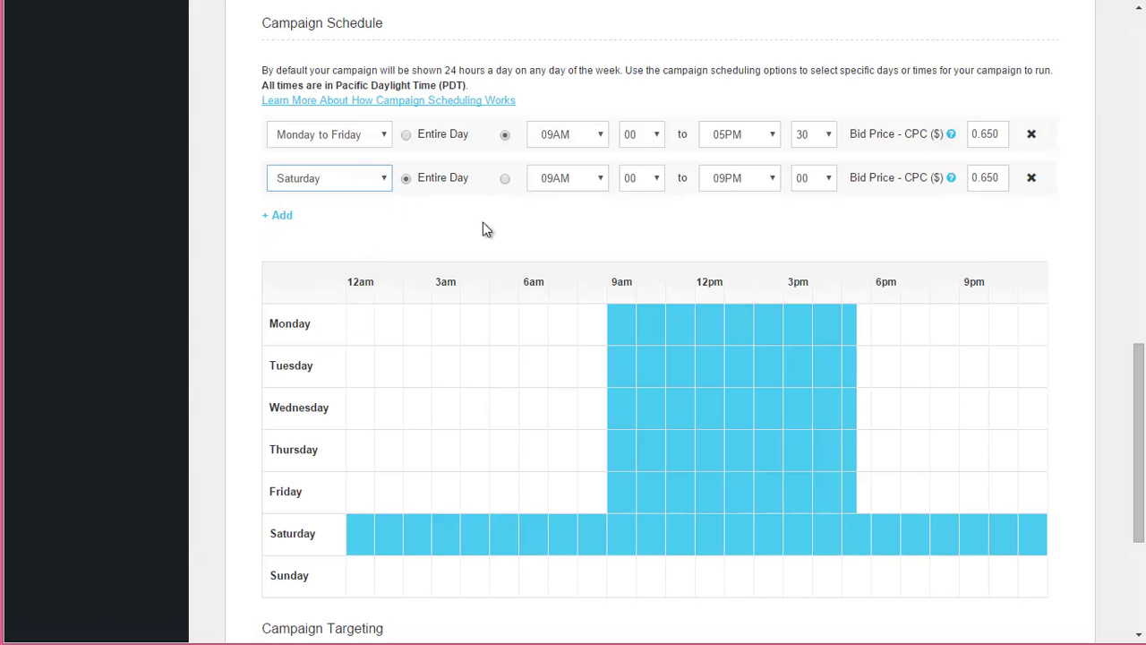
click(505, 178)
click(734, 180)
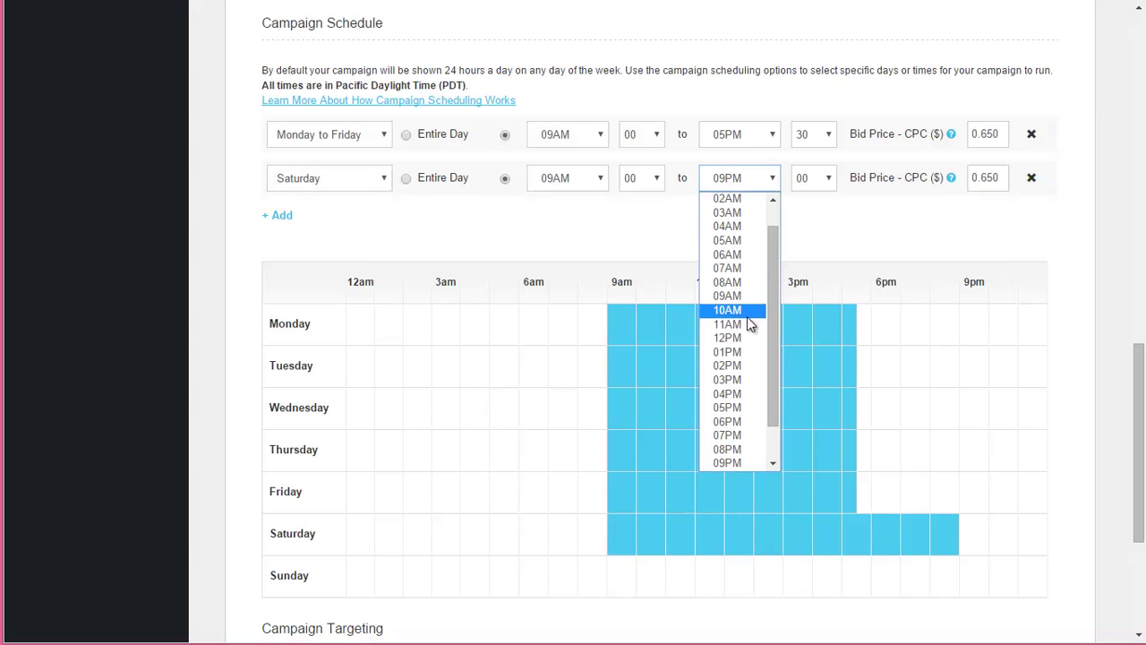
click(745, 345)
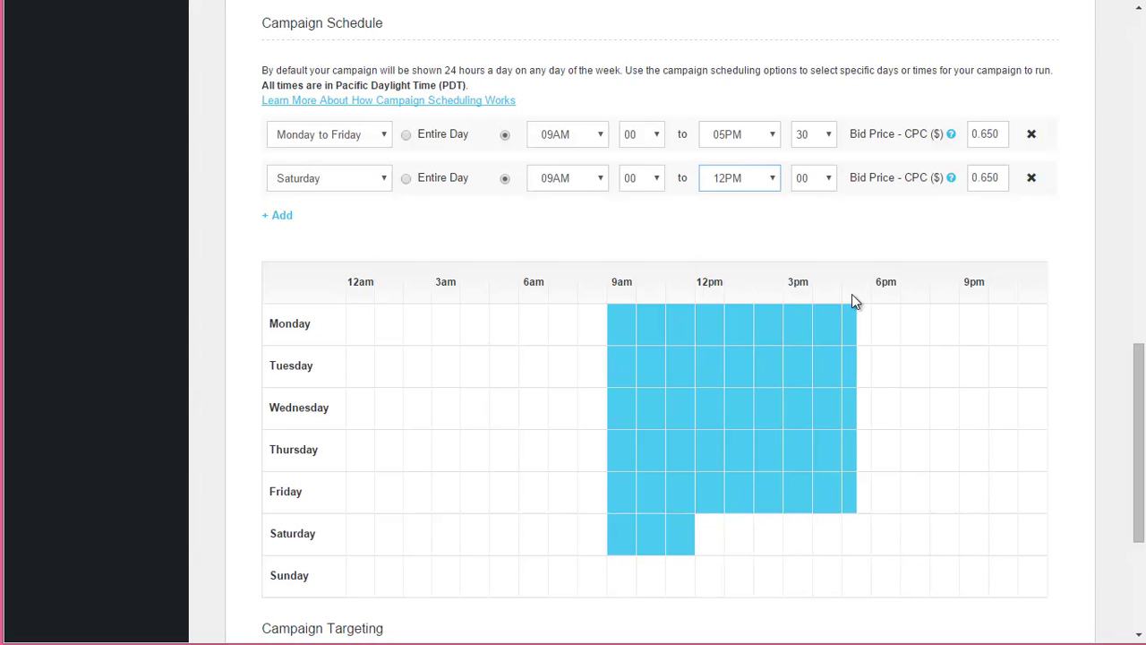
Keep GEO targeting on included countries and add Australia alongside Canada and the United States
scroll(1134, 486, up, 1)
drag(1135, 488, 1142, 569)
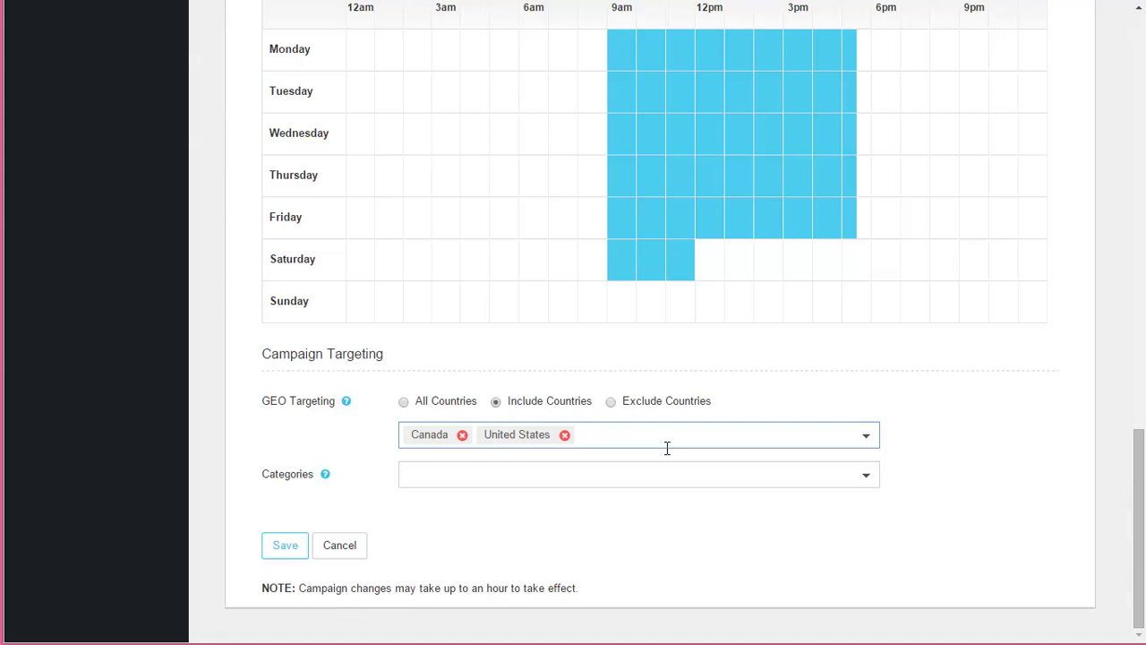
click(623, 403)
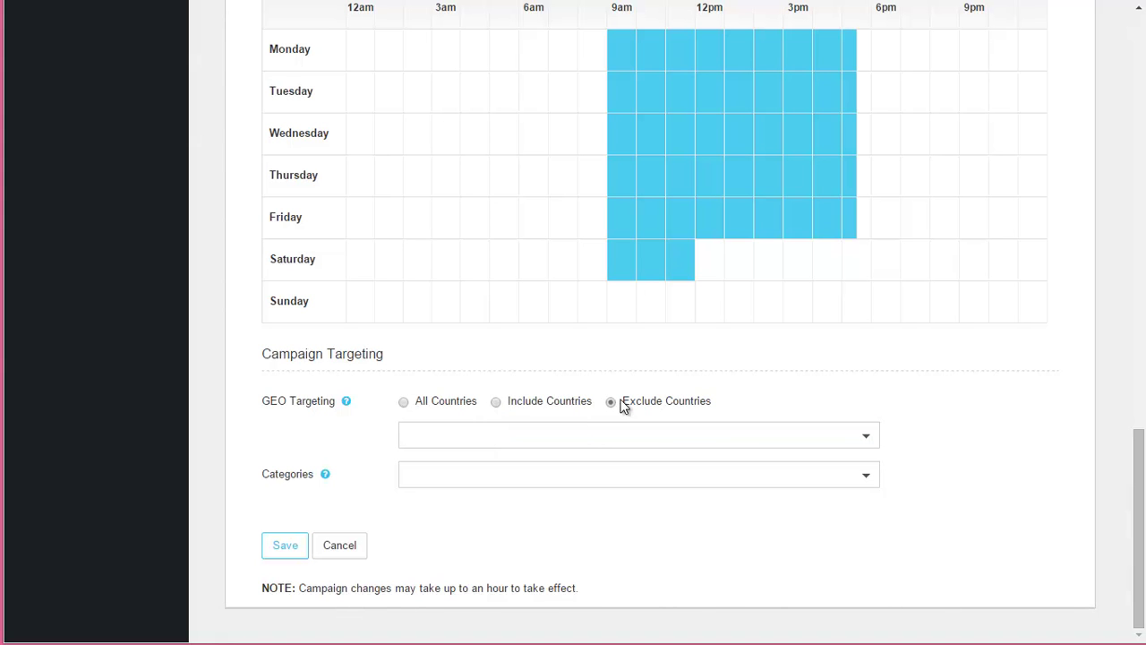
click(497, 403)
click(625, 429)
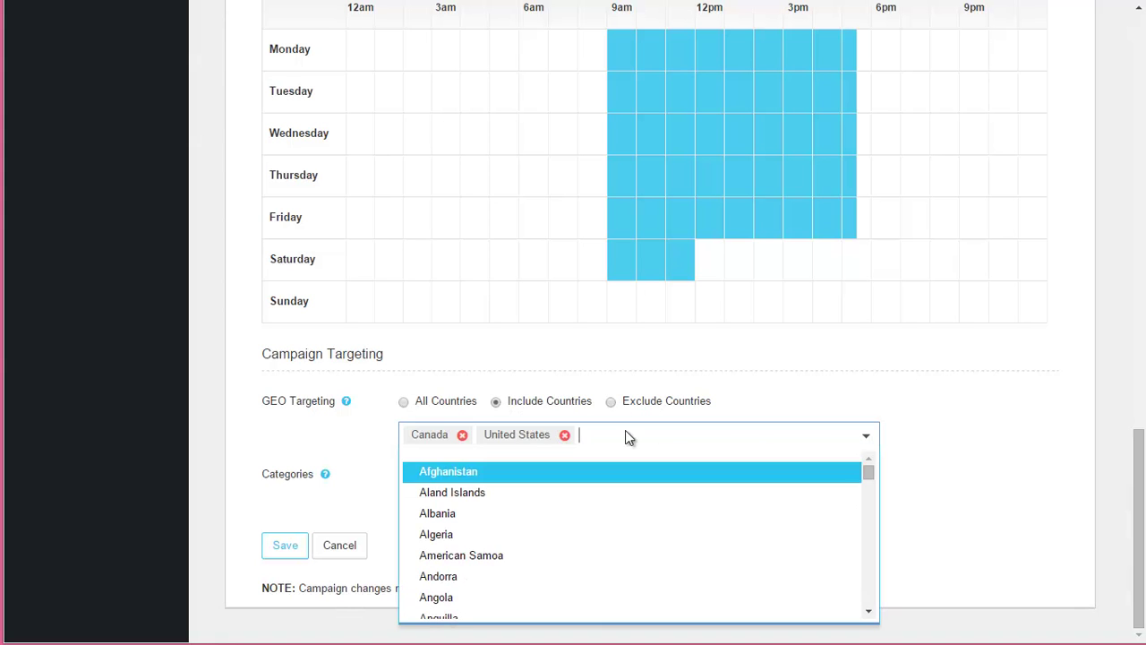
text(aus)
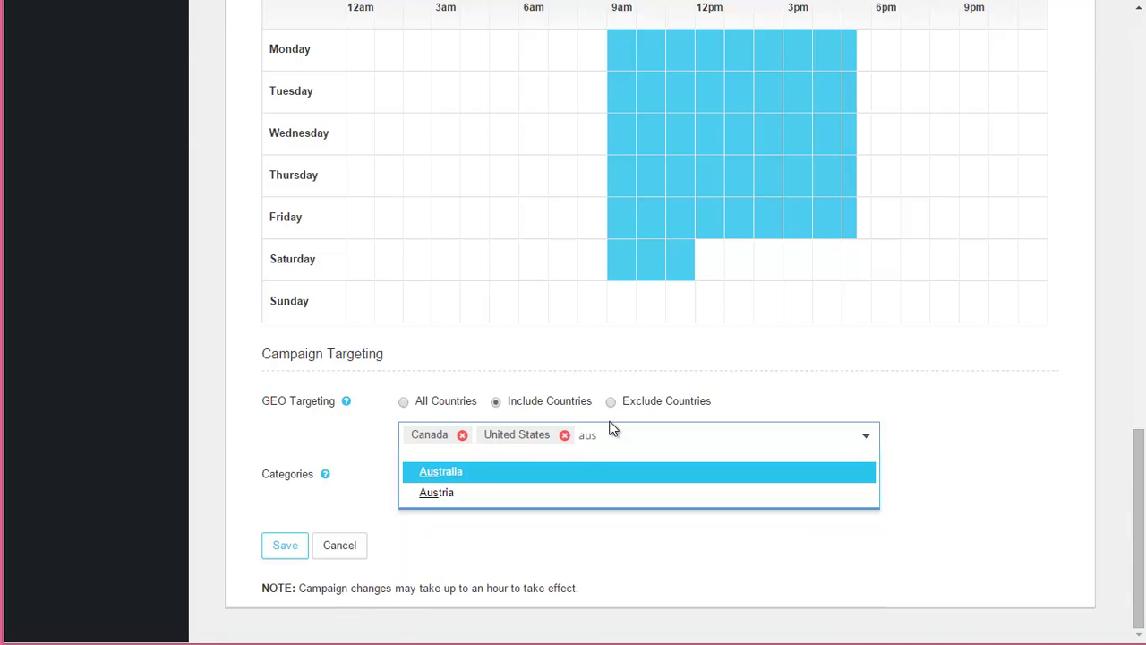
click(567, 472)
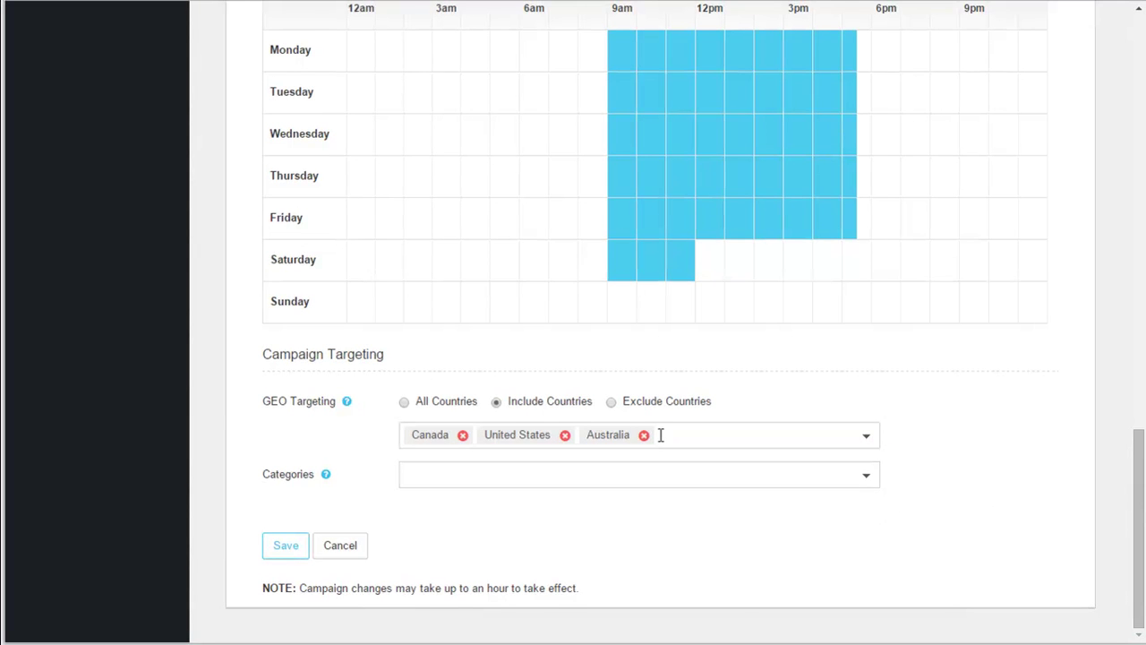
Target the Hobbies & Interests and Arts & Entertainment categories
click(866, 475)
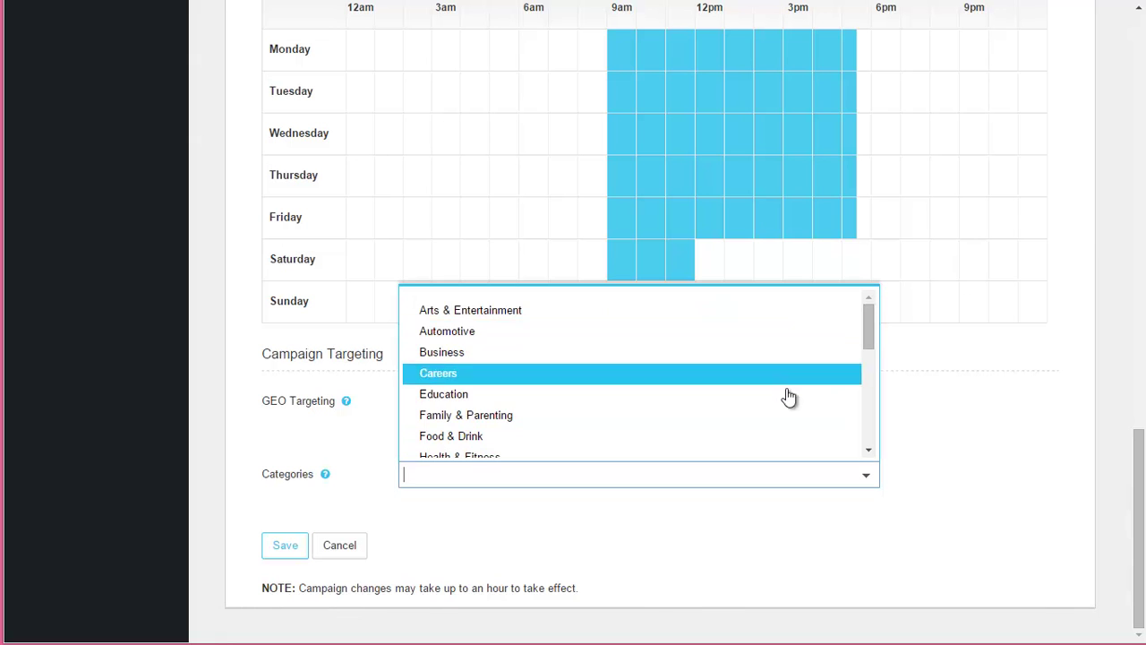
drag(871, 333, 871, 367)
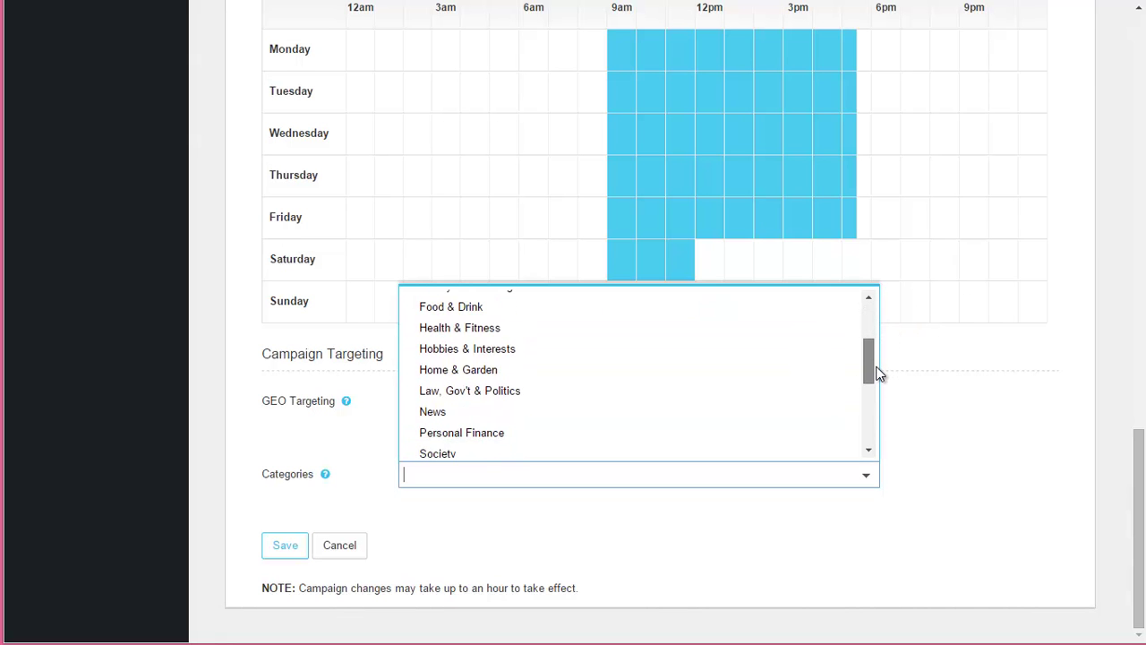
click(627, 357)
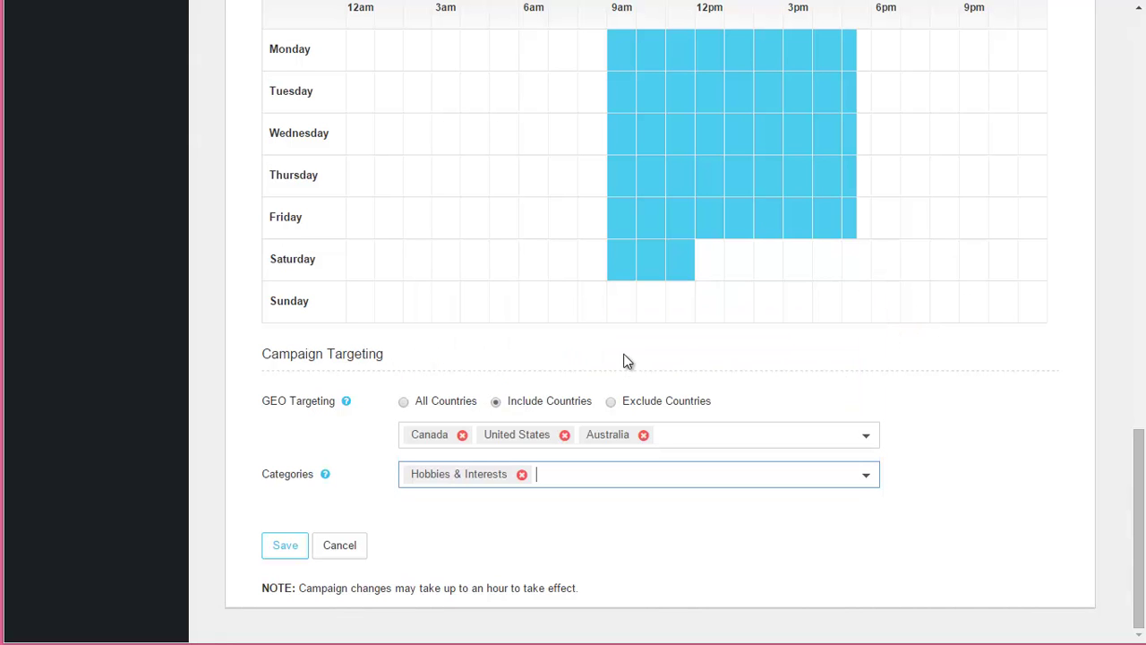
click(866, 474)
drag(868, 342, 868, 317)
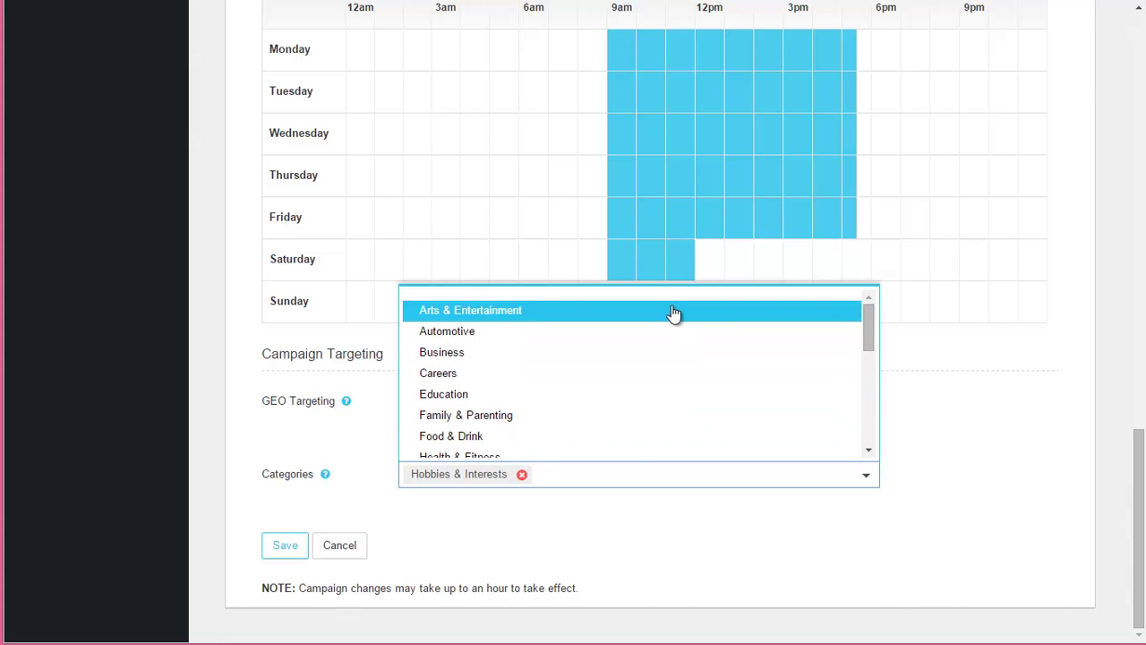
click(673, 311)
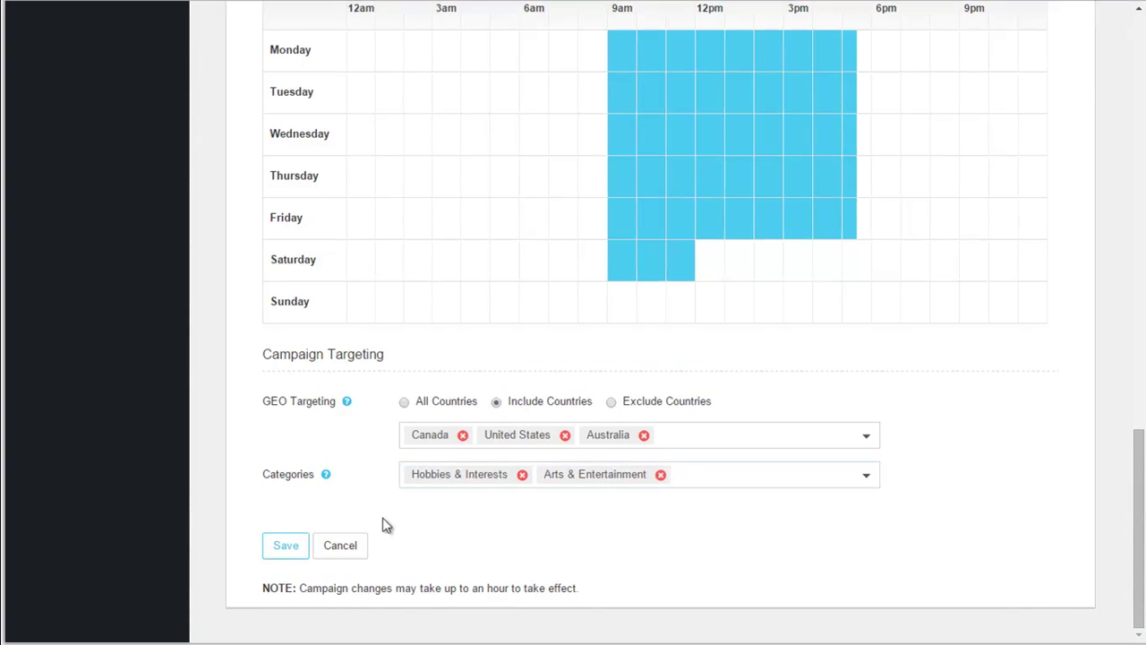
Save the new campaign and open the Bulk Ad Creator for its ad inventory
click(287, 550)
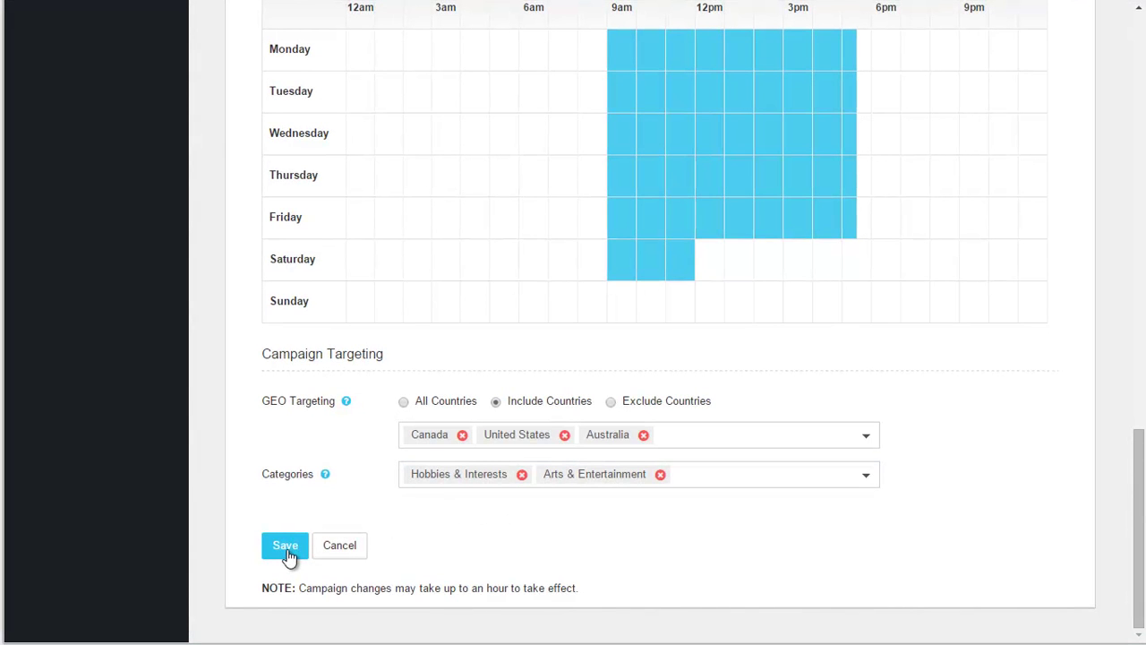
click(285, 548)
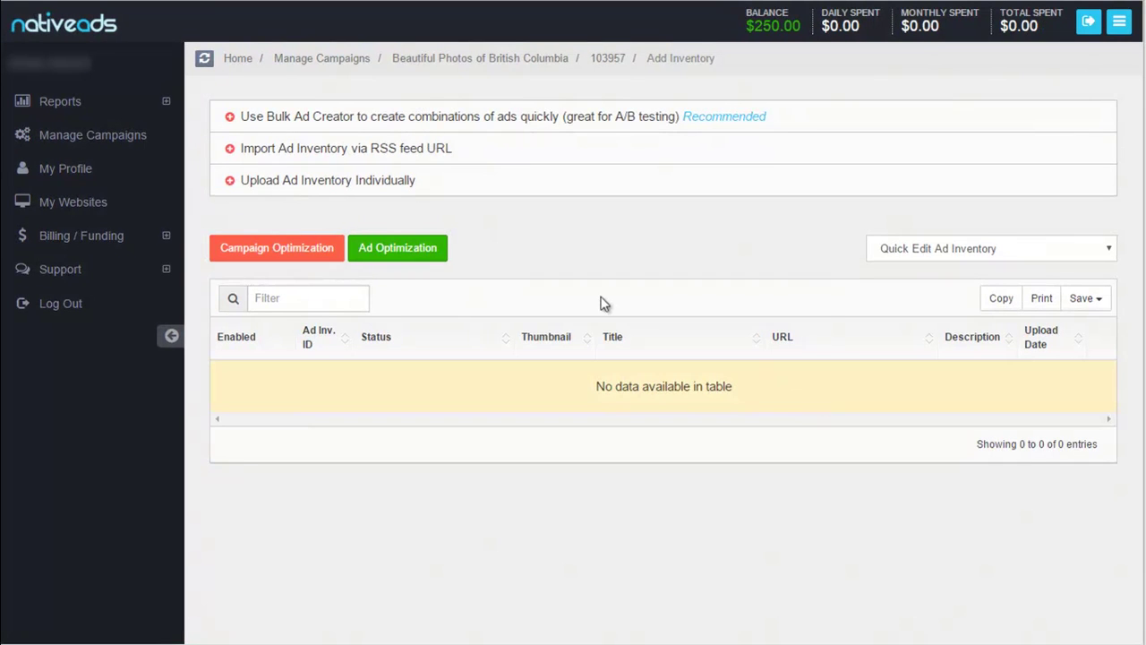
click(229, 117)
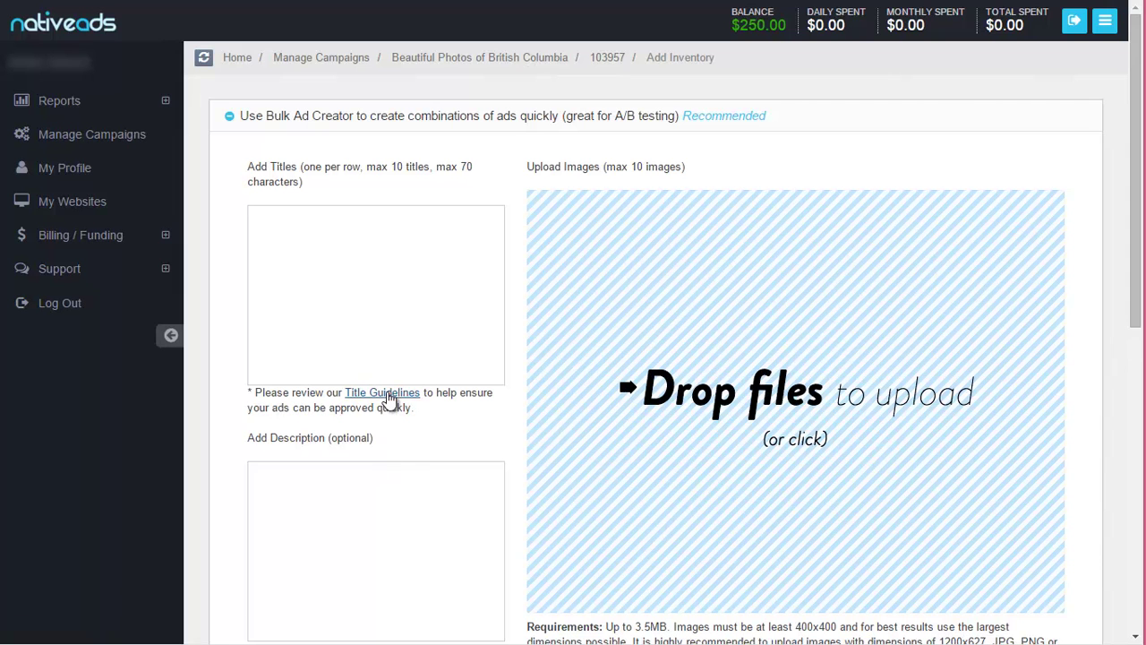
Open the title guidelines and read through the Headlines Formatting Guide
click(387, 392)
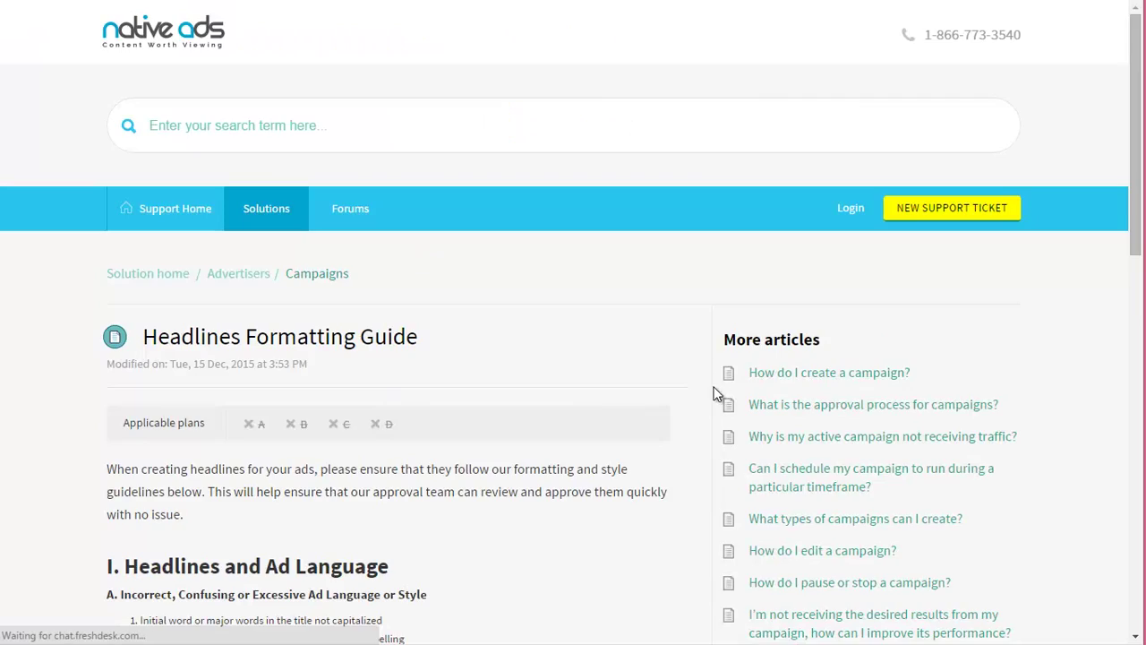
scroll(719, 391, down, 10)
scroll(719, 392, up, 10)
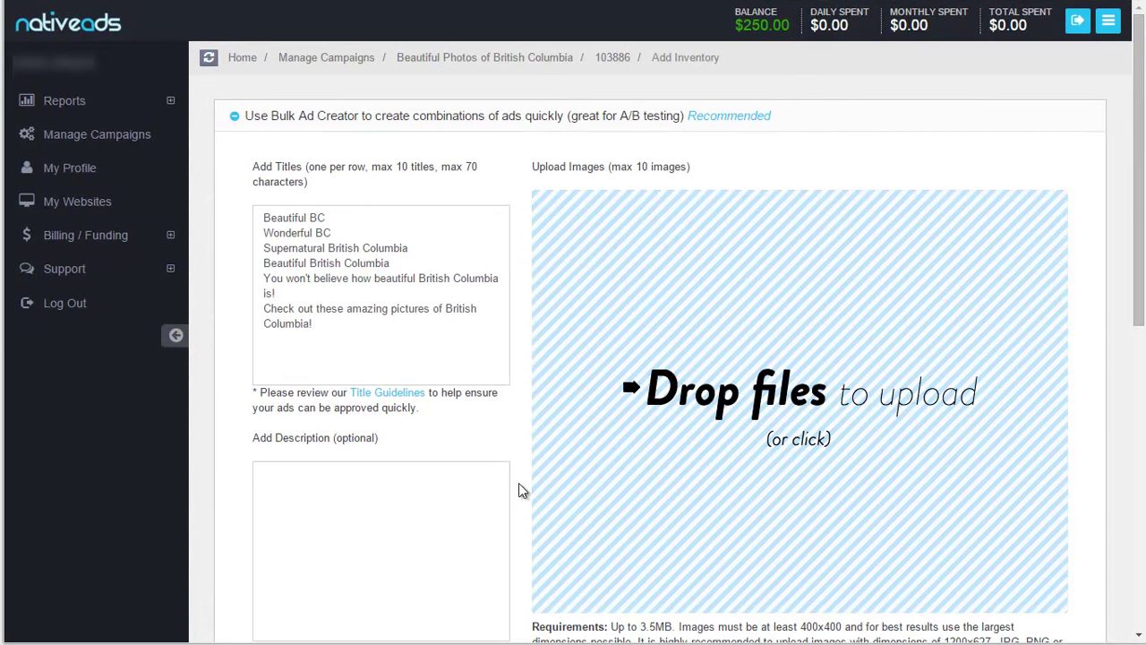
click(311, 483)
right_click(310, 483)
click(410, 605)
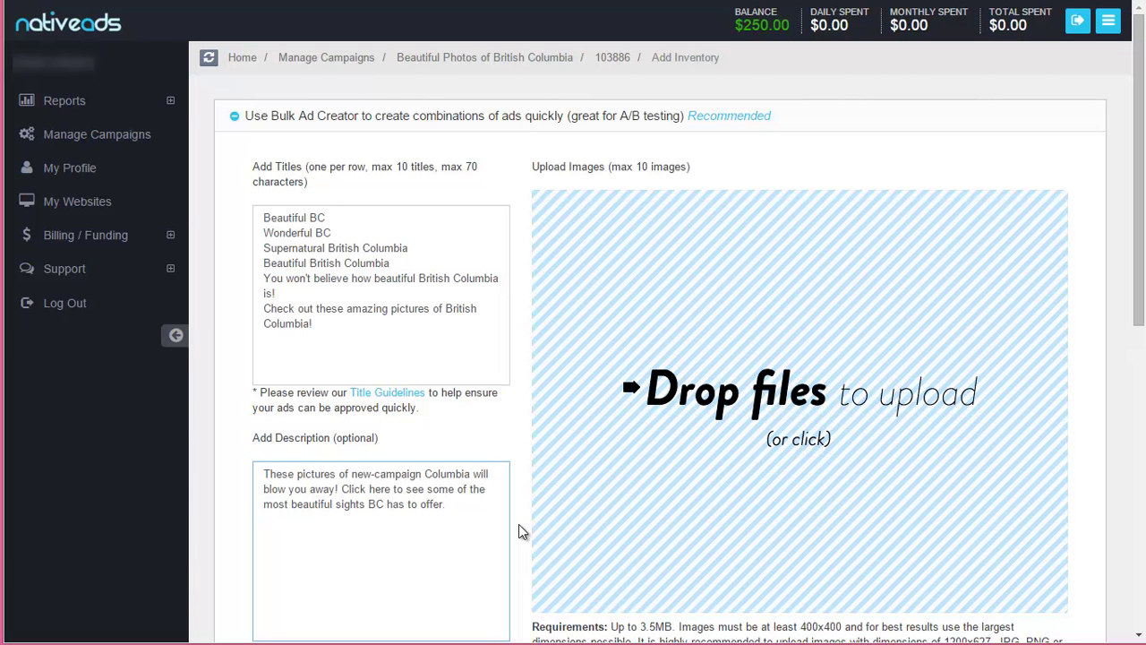
scroll(522, 532, down, 4)
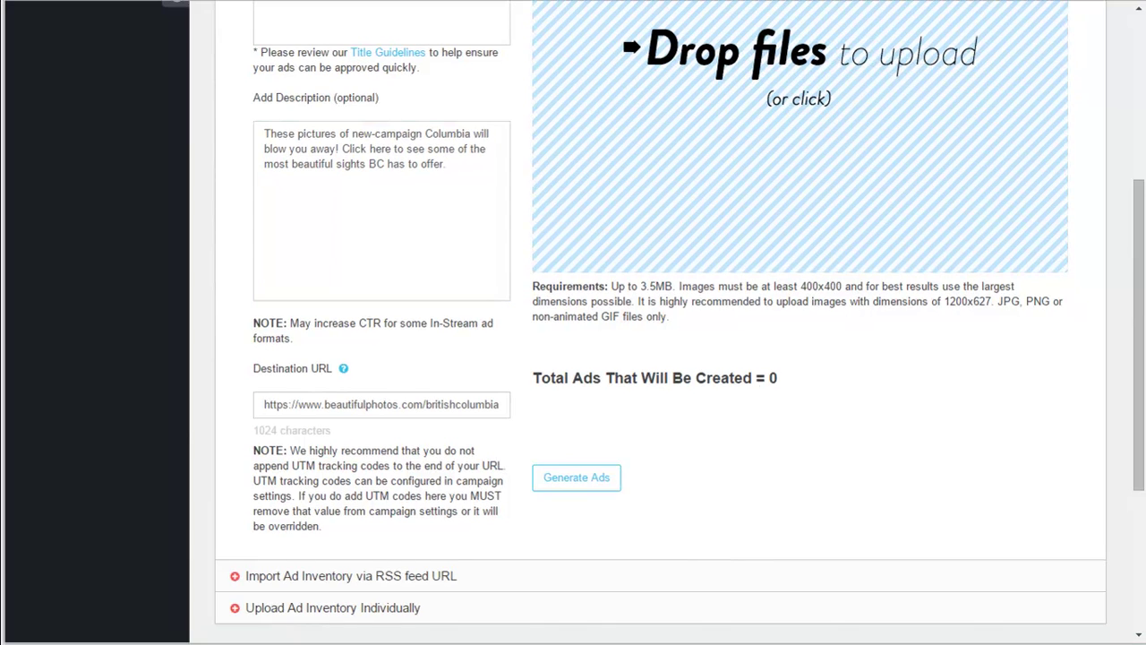
Upload the four British Columbia landscape photos to the Bulk Ad Creator and generate the ad combinations
drag(1141, 466, 1139, 362)
drag(1145, 260, 1029, 236)
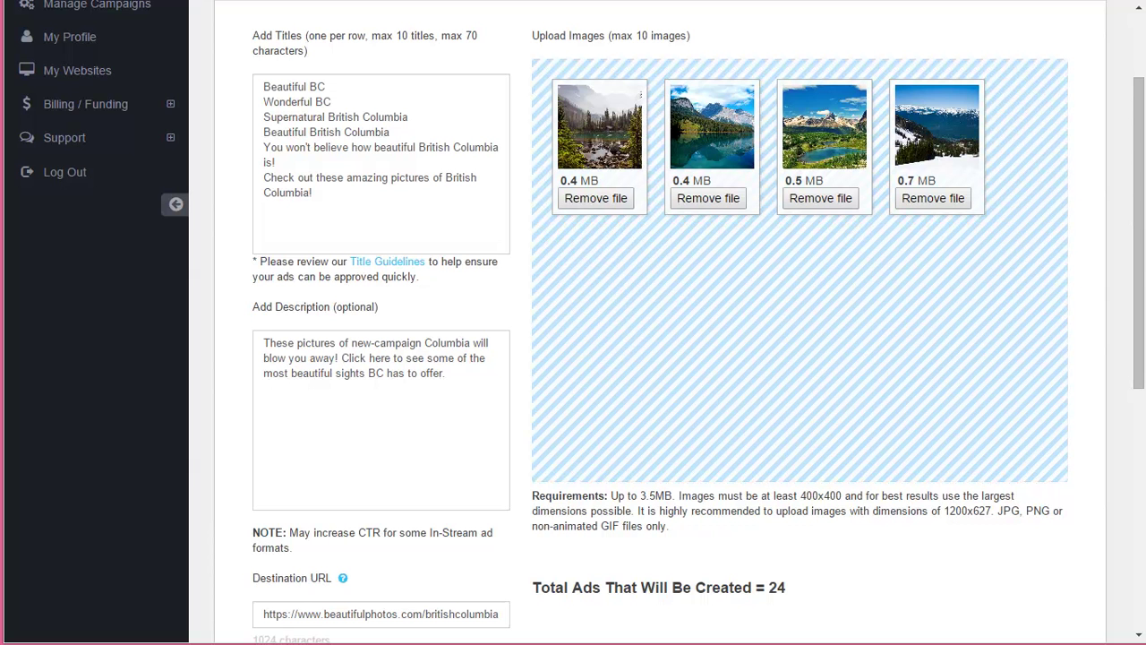
scroll(1121, 272, down, 3)
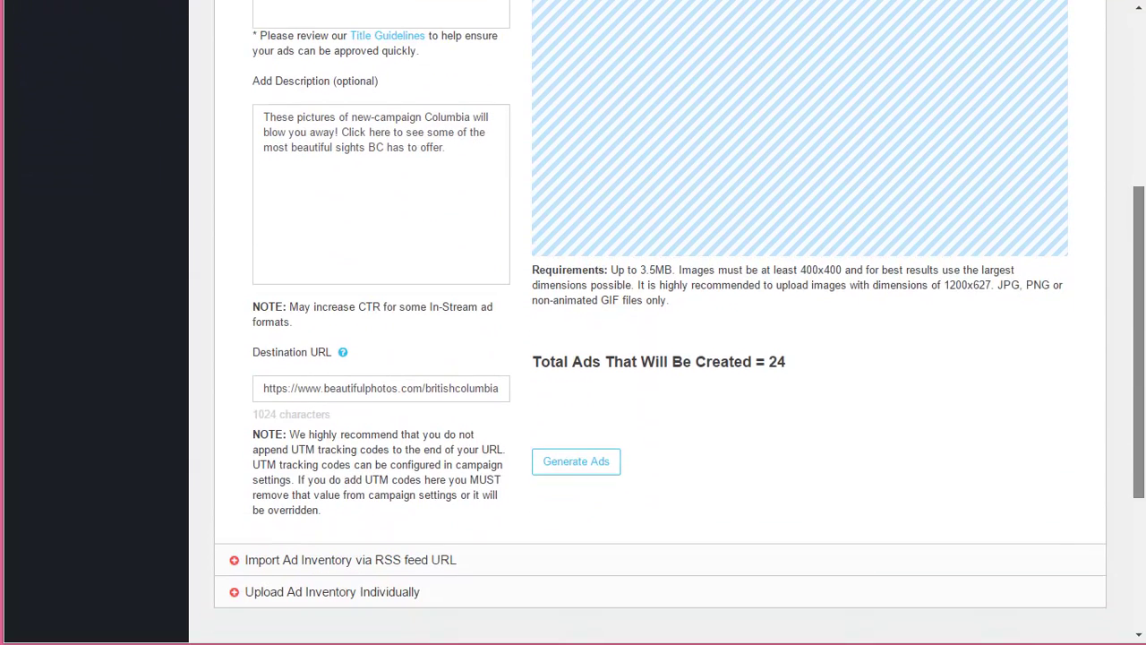
scroll(651, 311, up, 1)
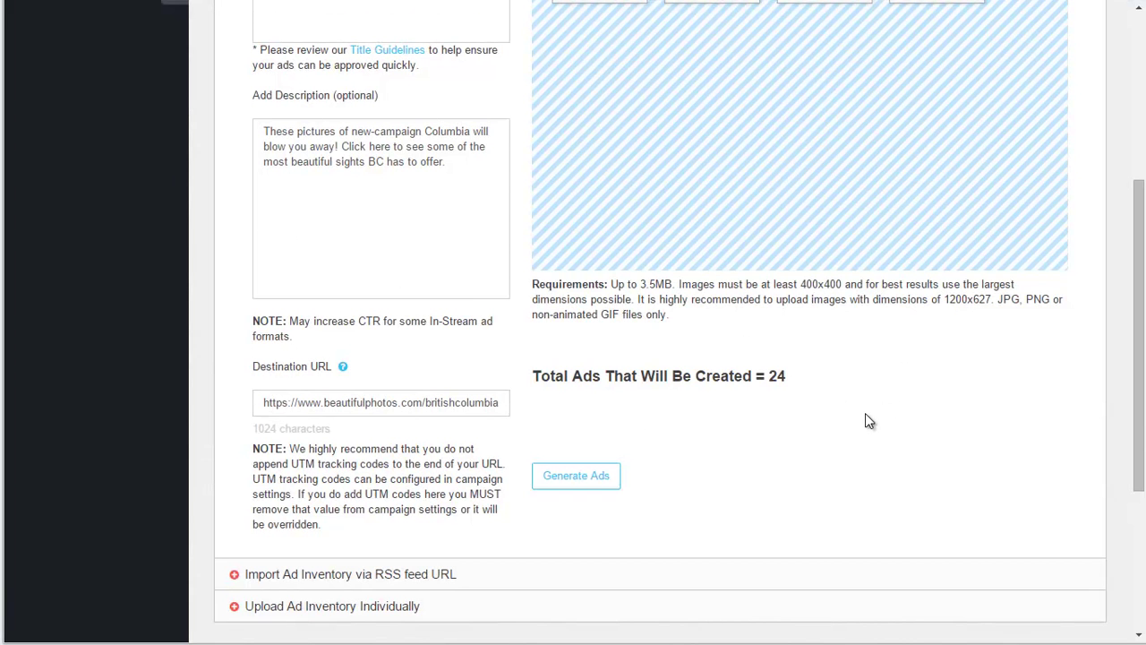
click(556, 482)
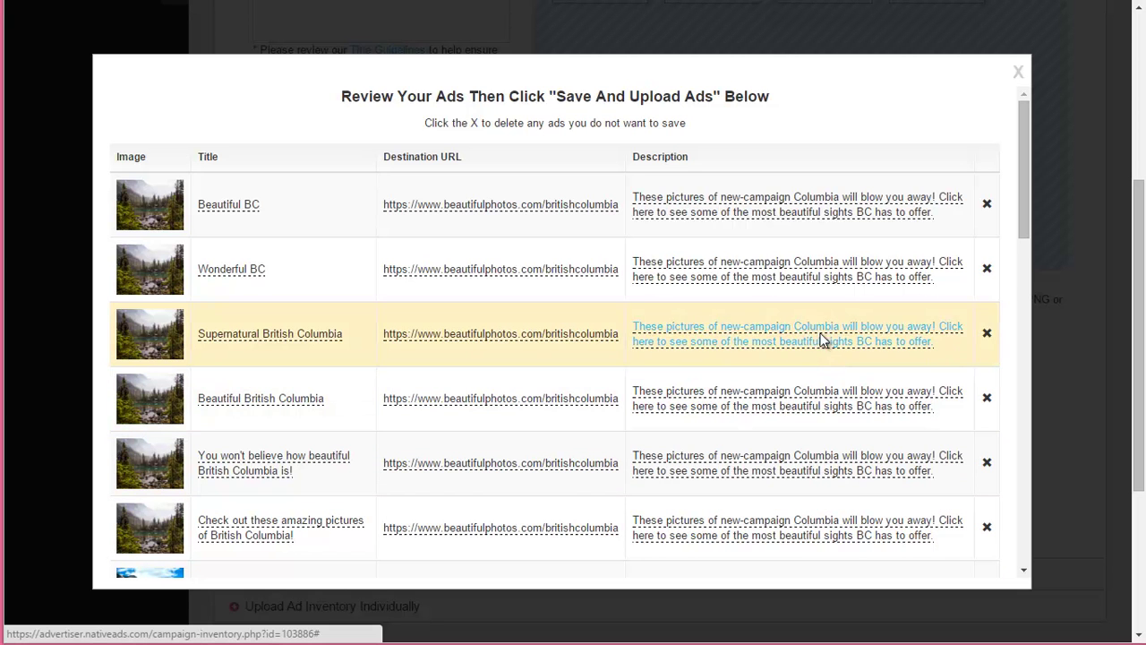
Open the description of the third generated ad for editing and accept it as it stands
click(822, 339)
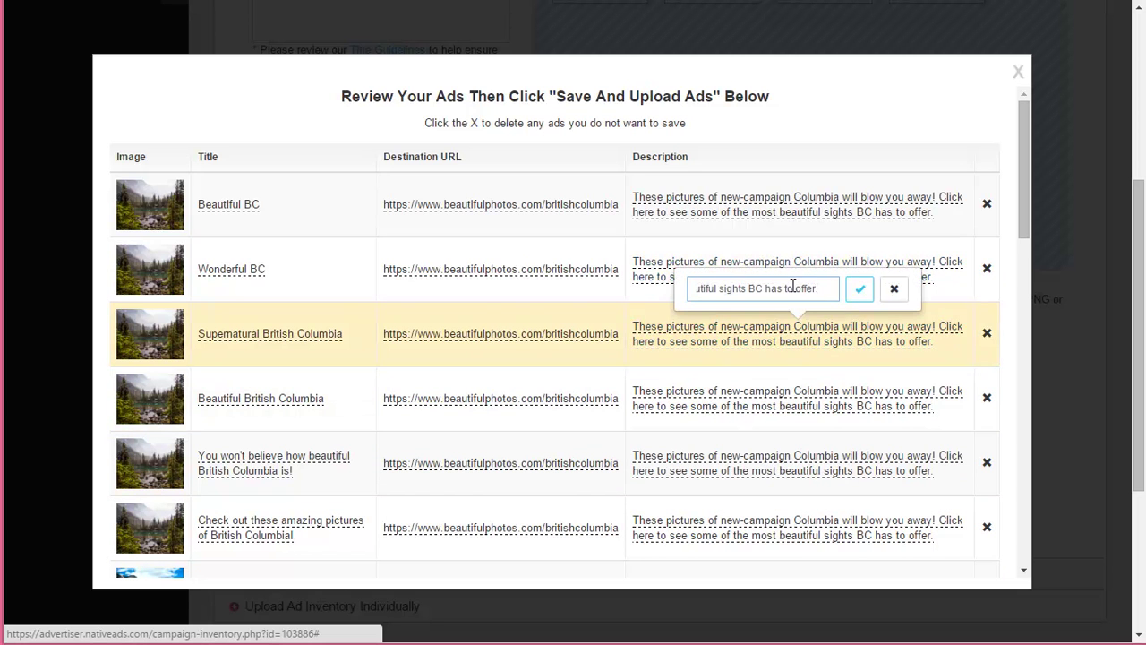
click(853, 289)
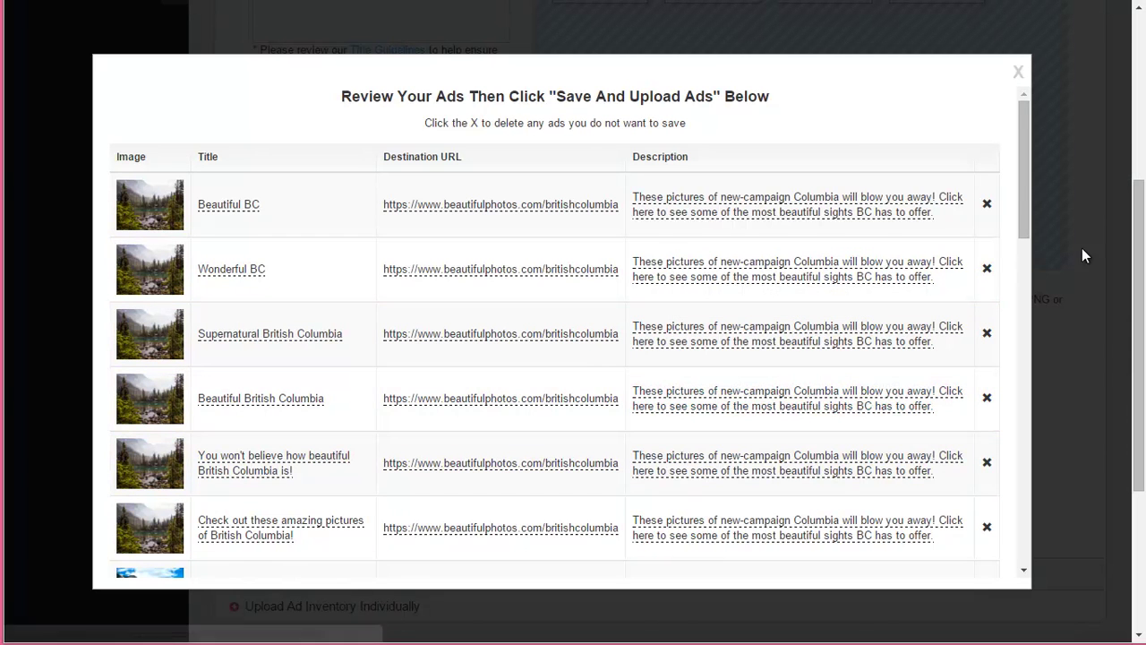
Delete the "Supernatural British Columbia" ad that uses the turquoise lake photo, and save and upload the remaining ads
drag(1023, 188, 1025, 287)
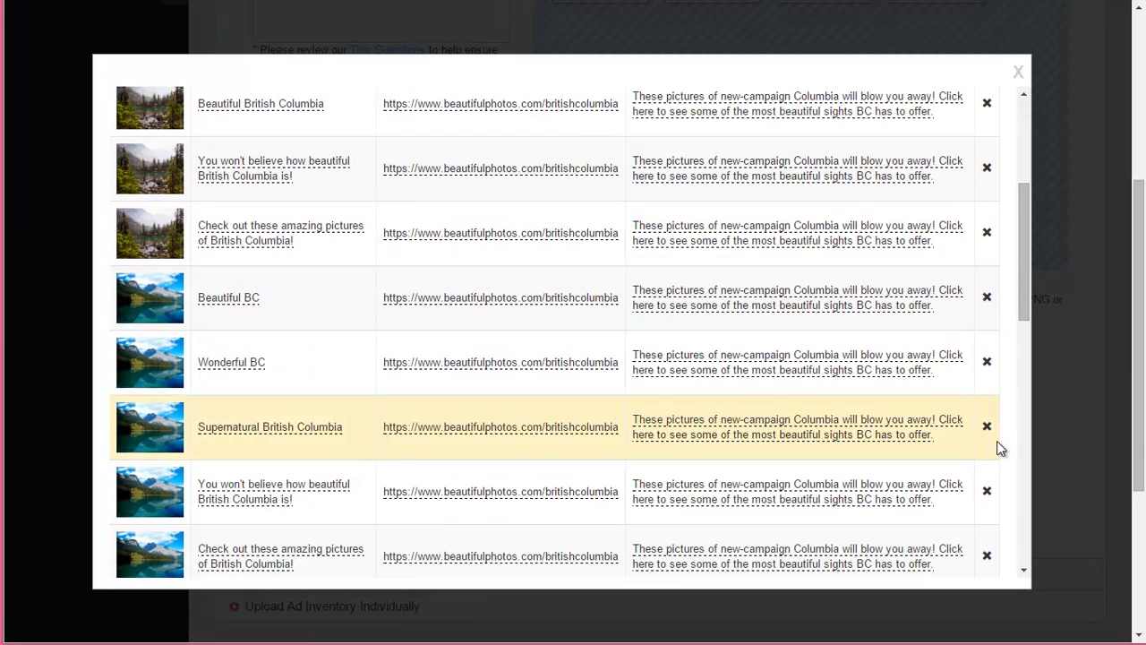
click(987, 427)
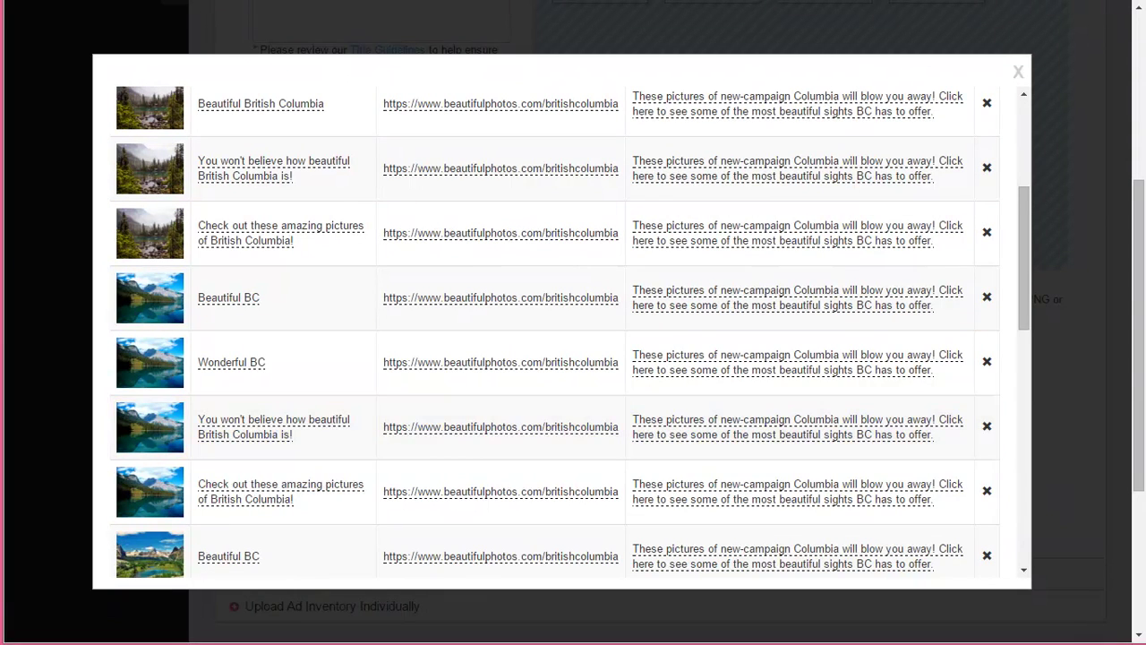
drag(1026, 289, 1025, 602)
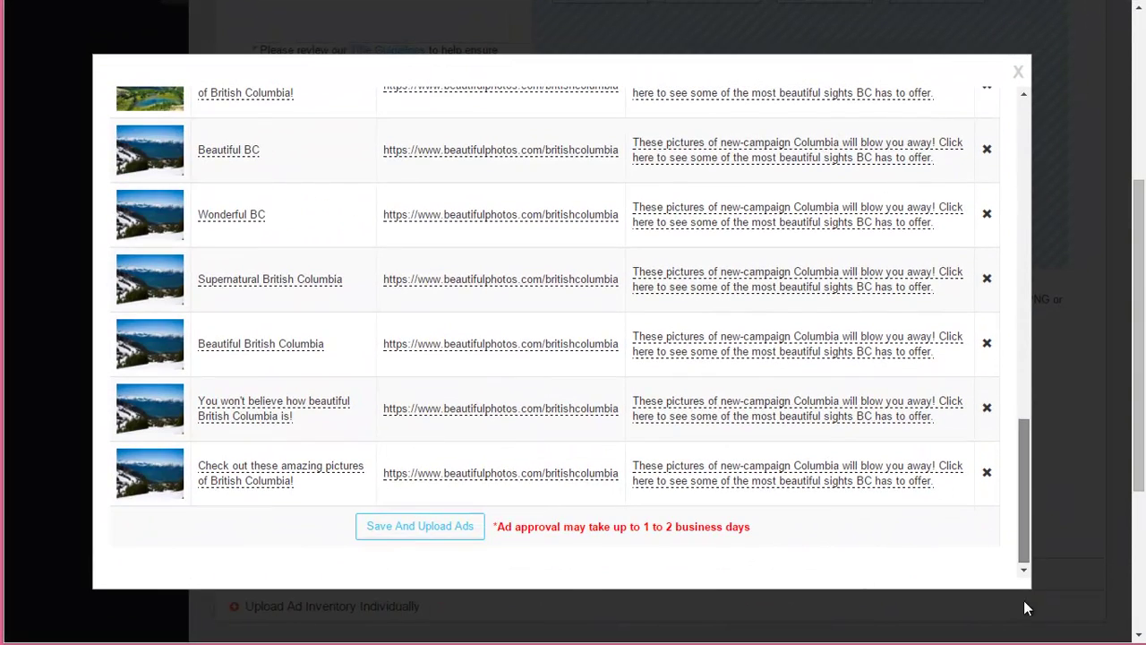
click(411, 528)
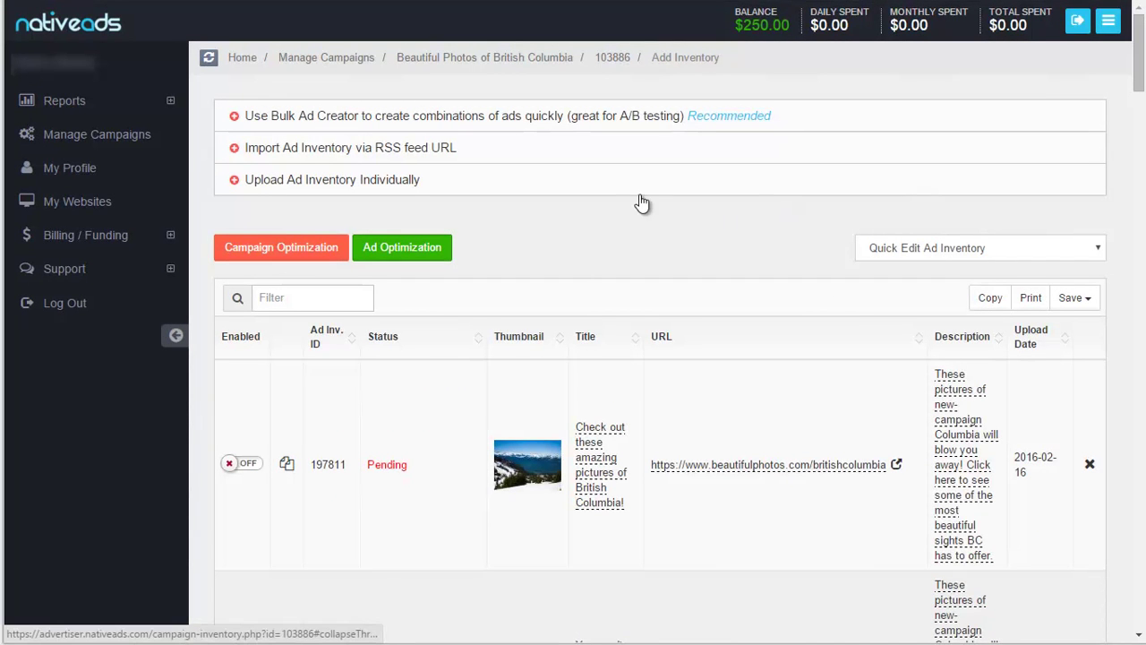
click(235, 148)
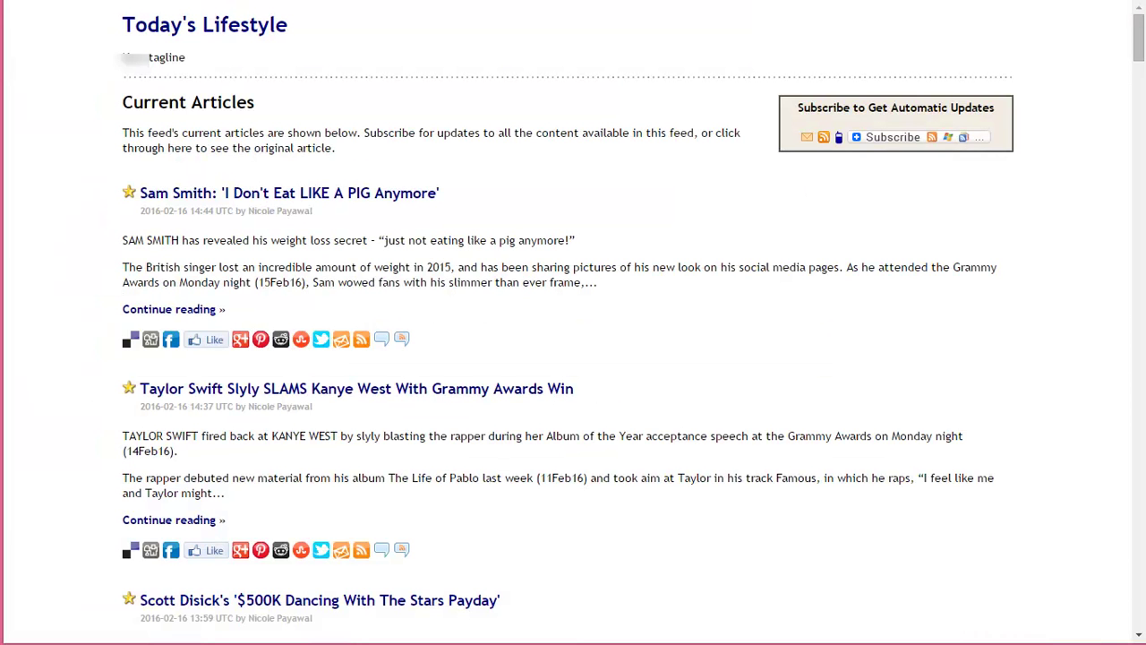
right_click(294, 1)
click(341, 39)
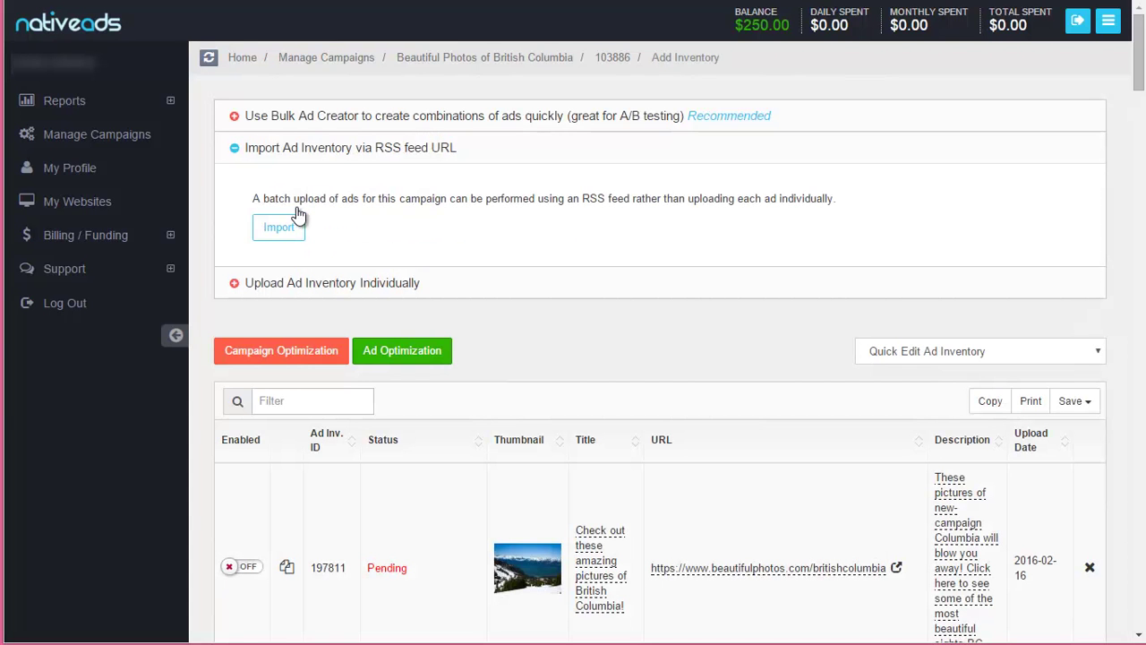
click(276, 228)
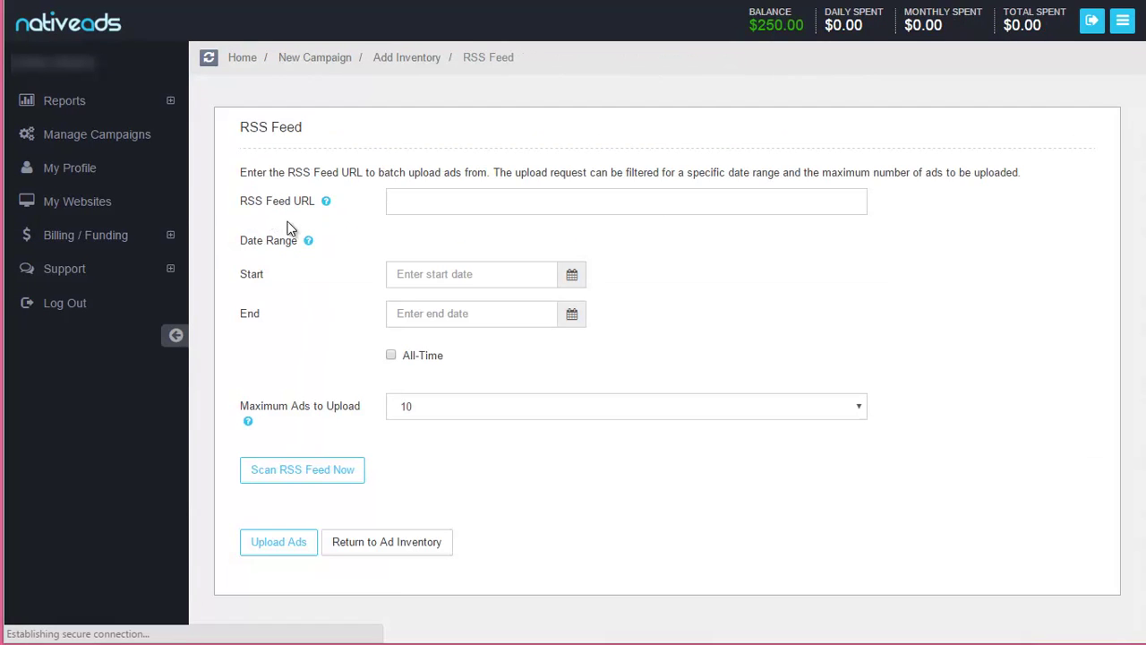
click(409, 202)
right_click(409, 204)
click(482, 304)
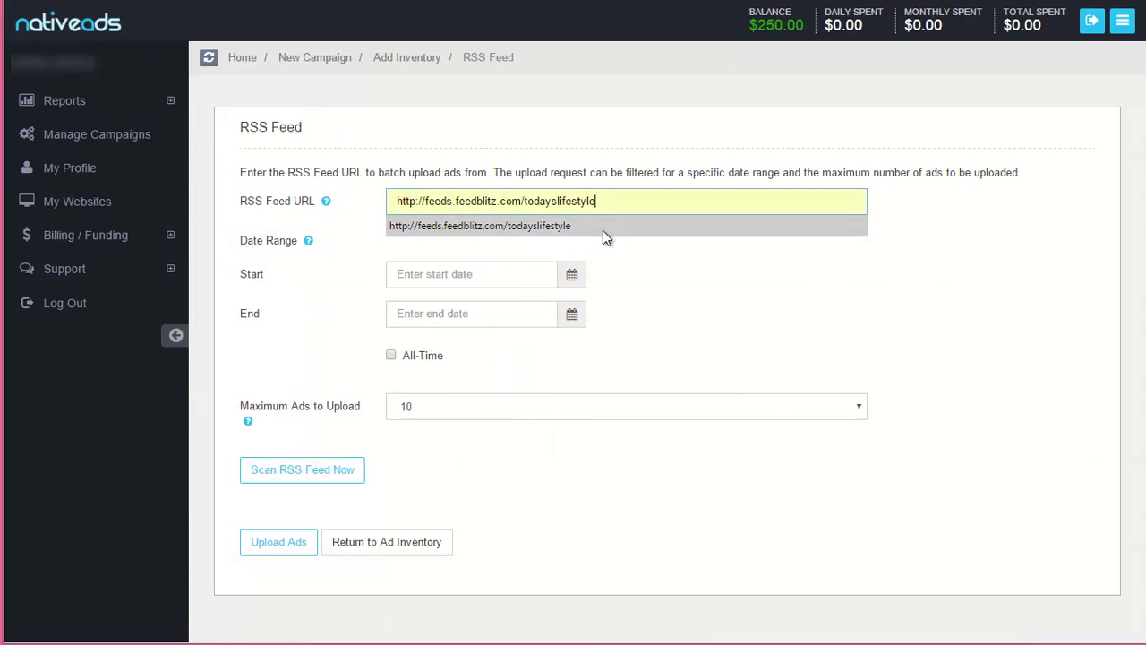
Set the RSS feed date range to start on 2016-02-11 and end on 2016-02-19
click(547, 274)
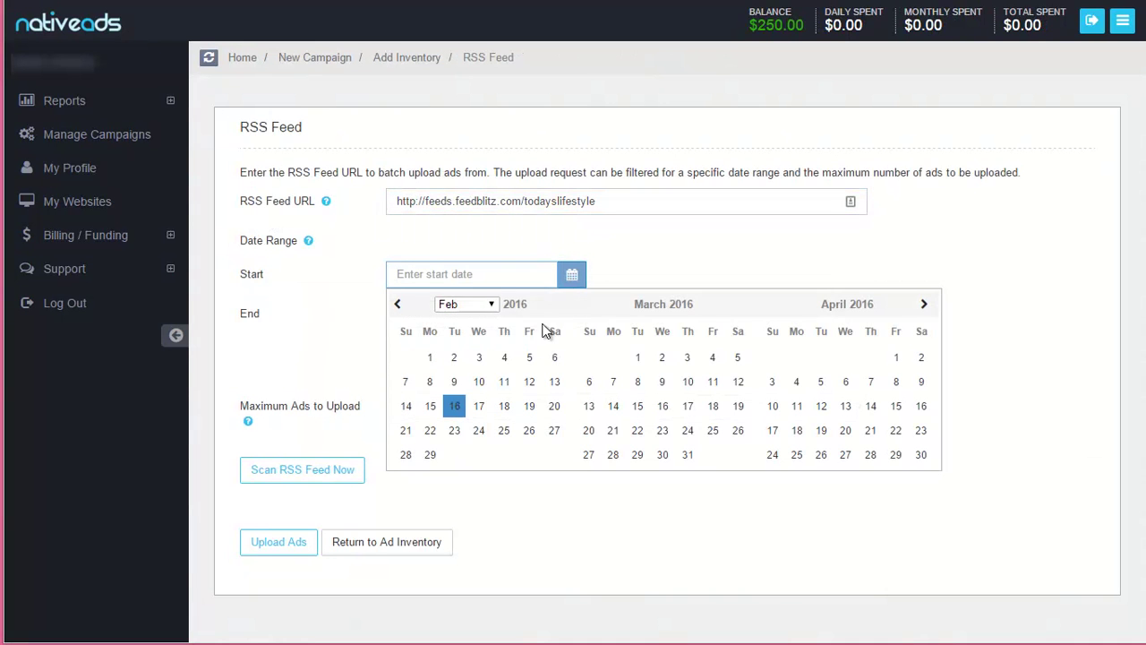
click(507, 385)
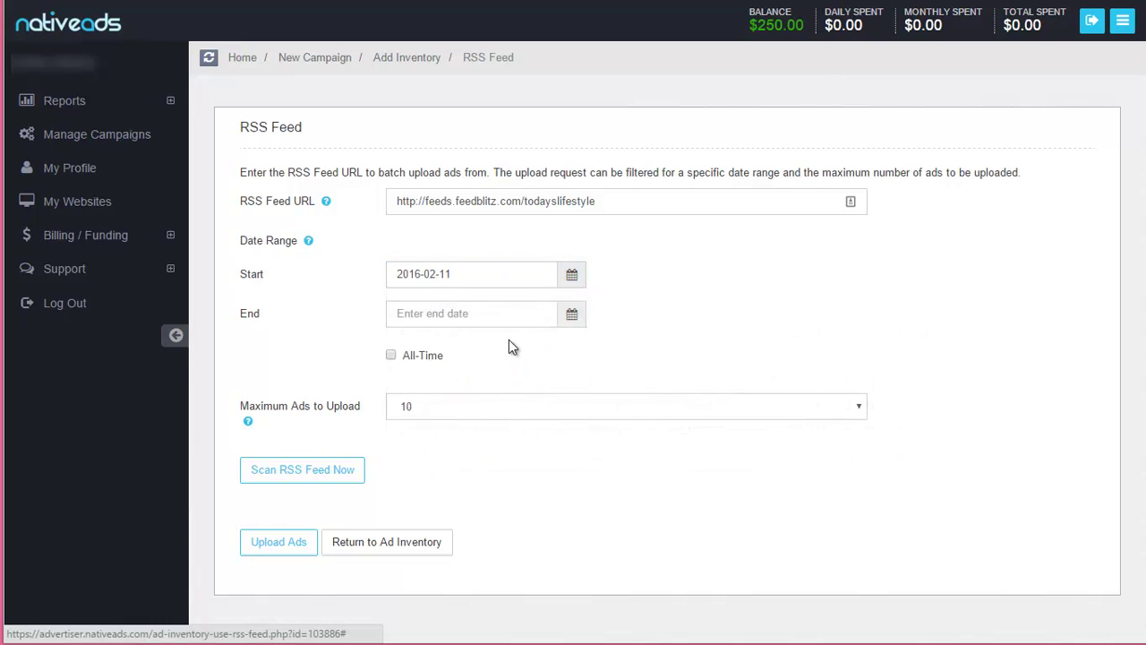
click(510, 315)
click(528, 447)
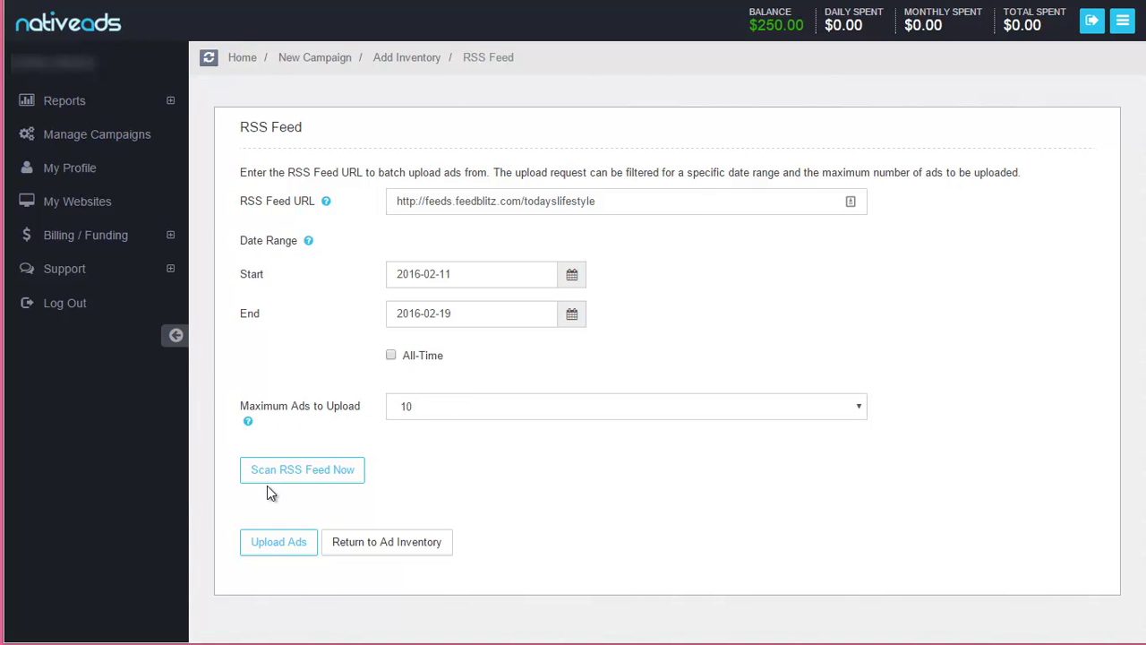
Scan the RSS feed for articles with a maximum of 10 ads and upload the resulting ads
click(301, 475)
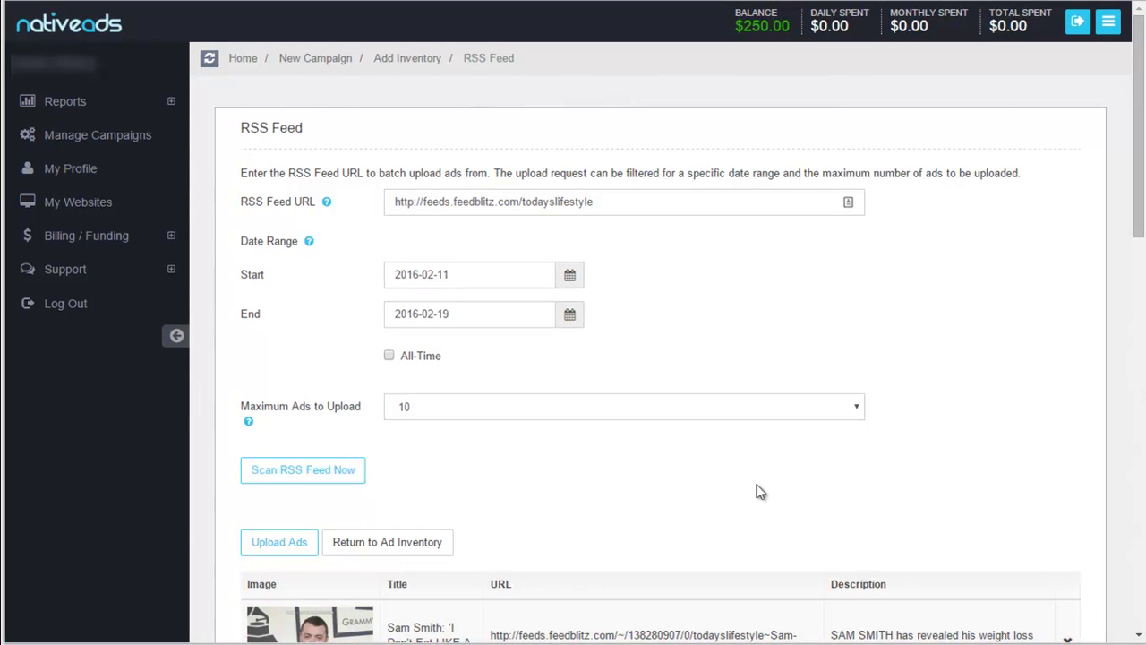
drag(1135, 164, 1118, 189)
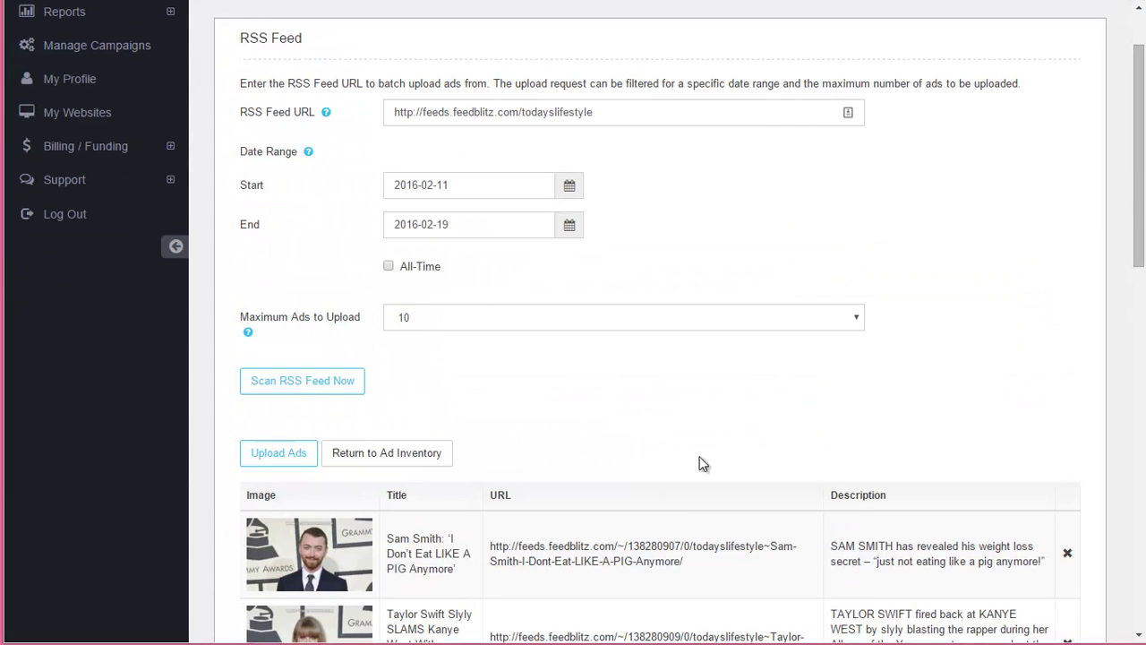
click(294, 457)
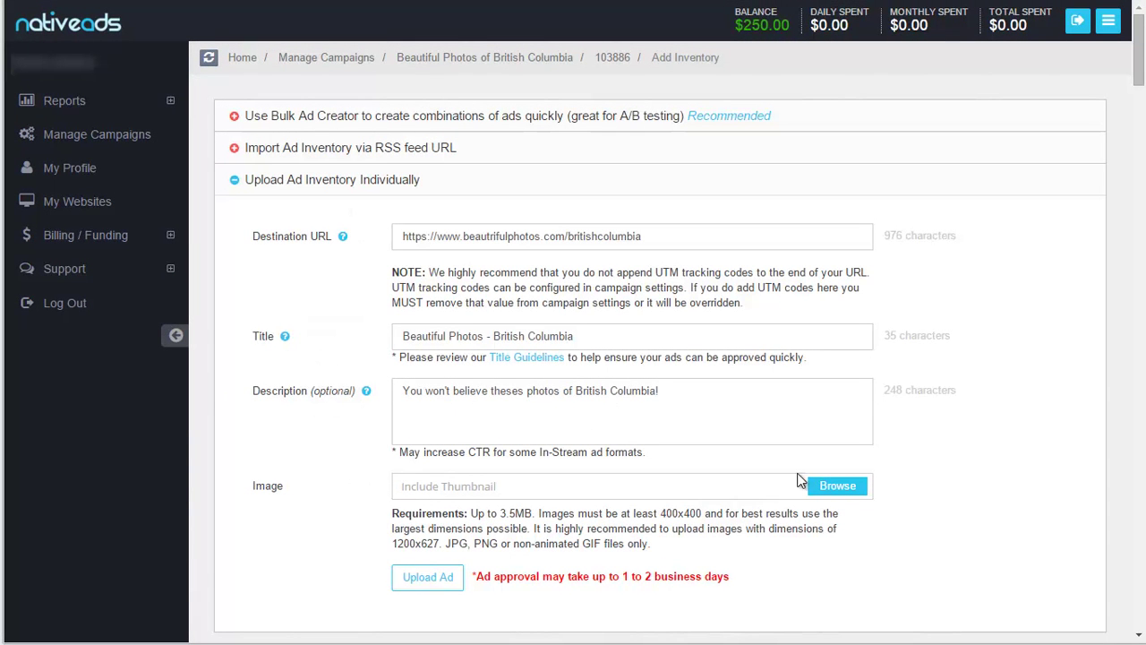
Attach BC1.JPG from the desktop's BC folder to the individual "Beautiful Photos - British Columbia" ad and upload the ad
click(837, 486)
click(69, 49)
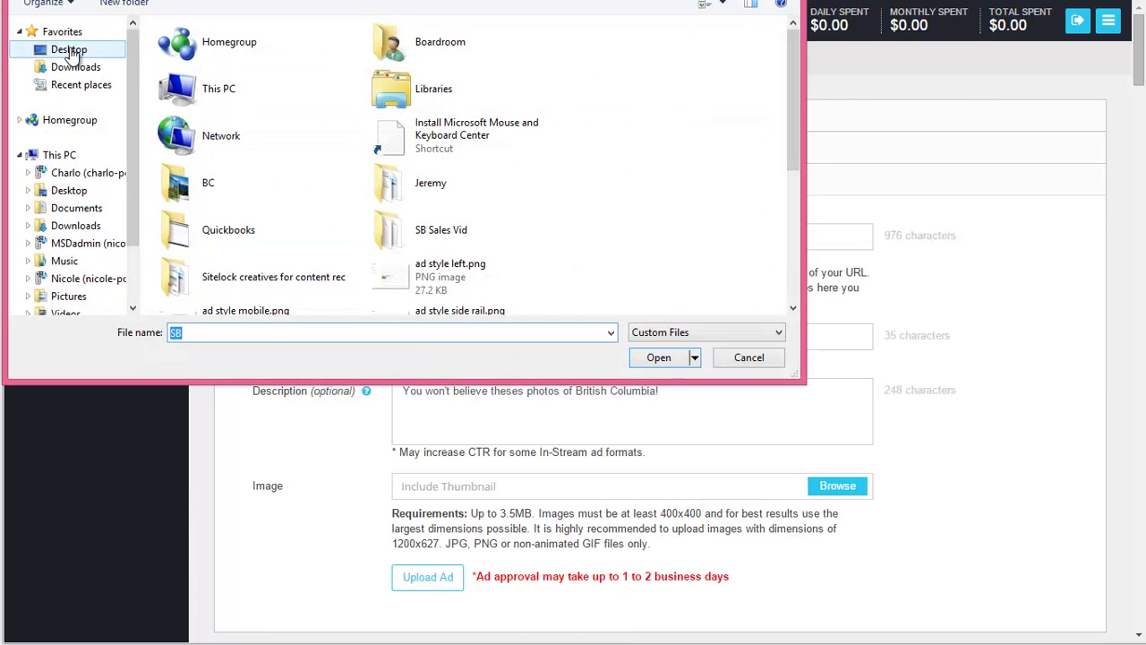
click(216, 187)
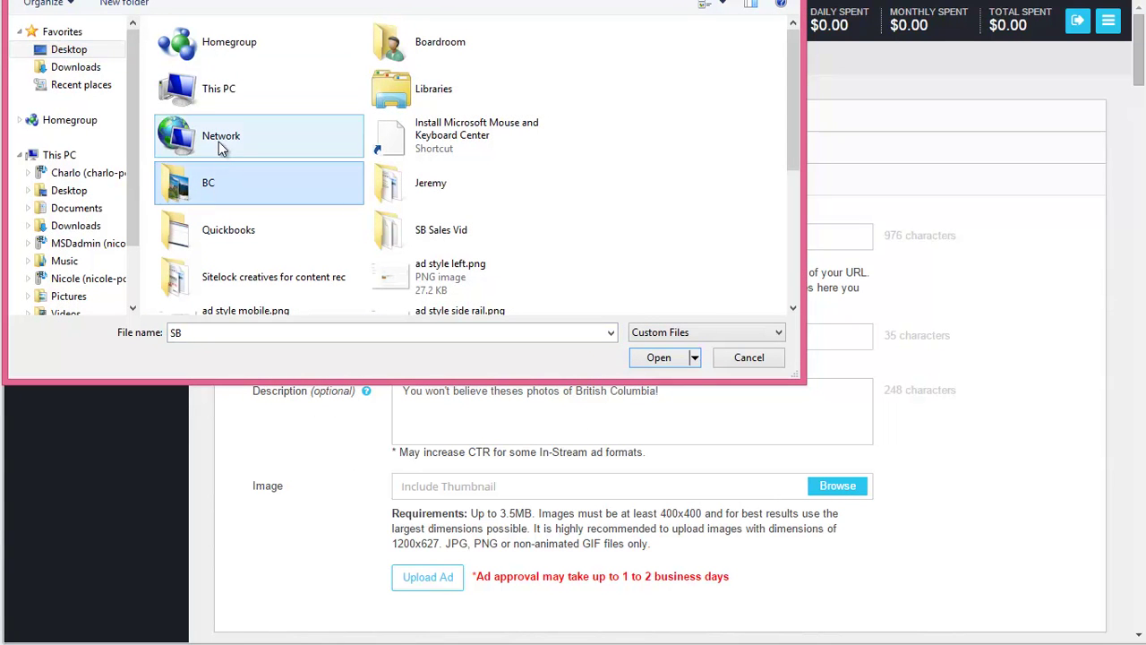
double_click(207, 196)
click(201, 71)
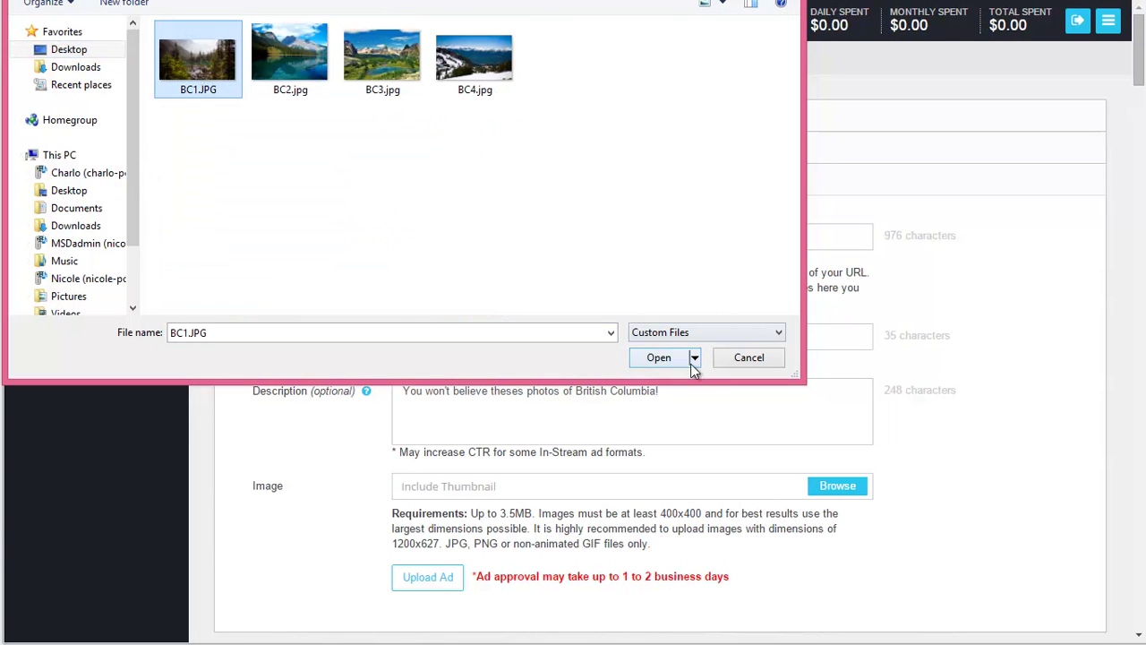
click(660, 358)
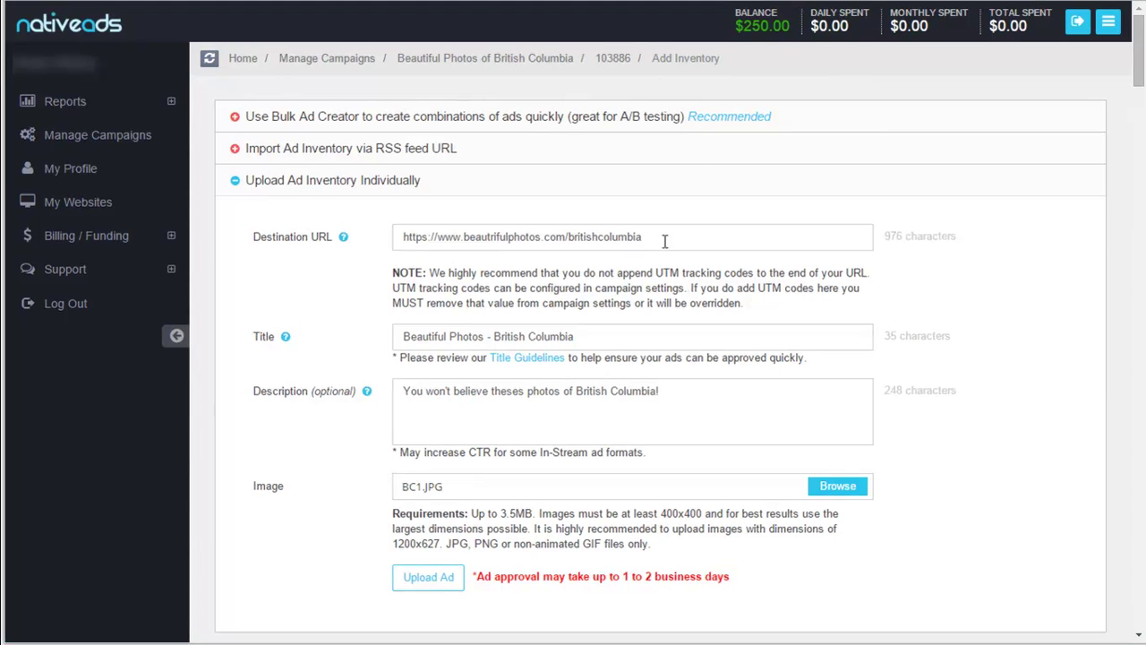
click(428, 578)
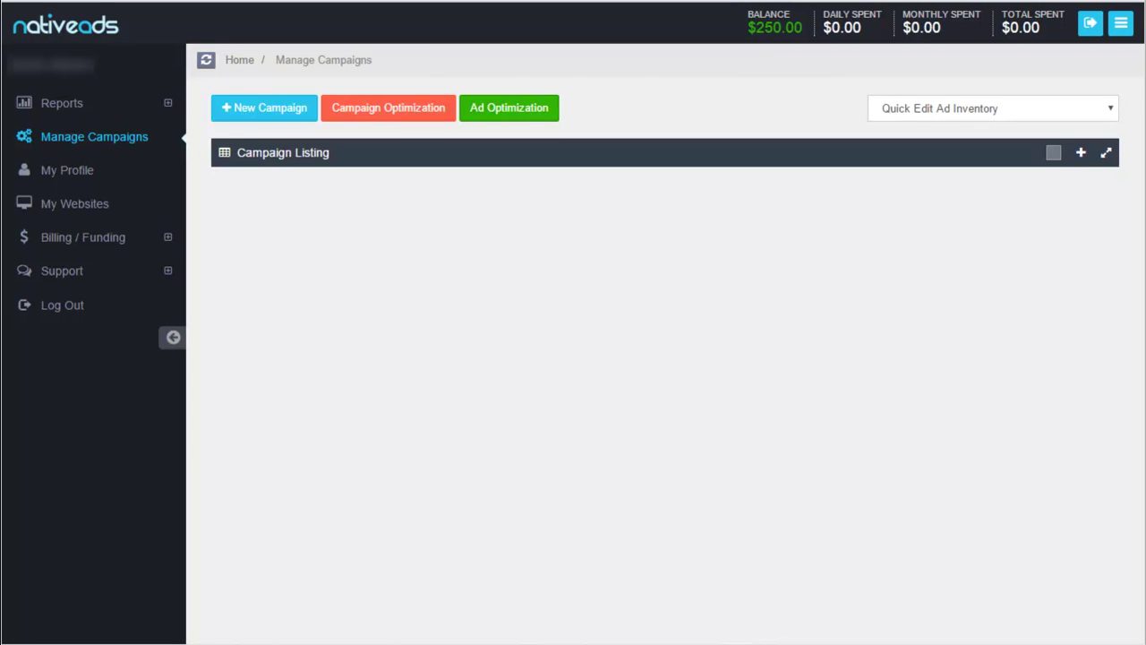
Examine Campaign Optimization on the campaign management page, including its campaign choices and the traffic source blacklists
click(79, 141)
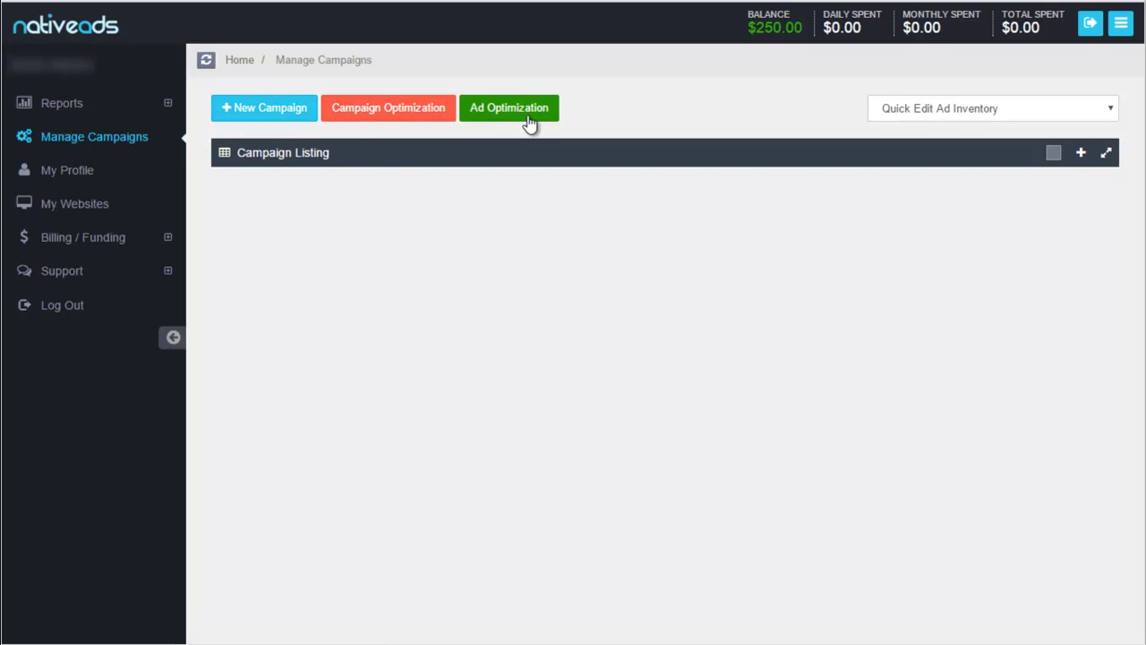
click(383, 115)
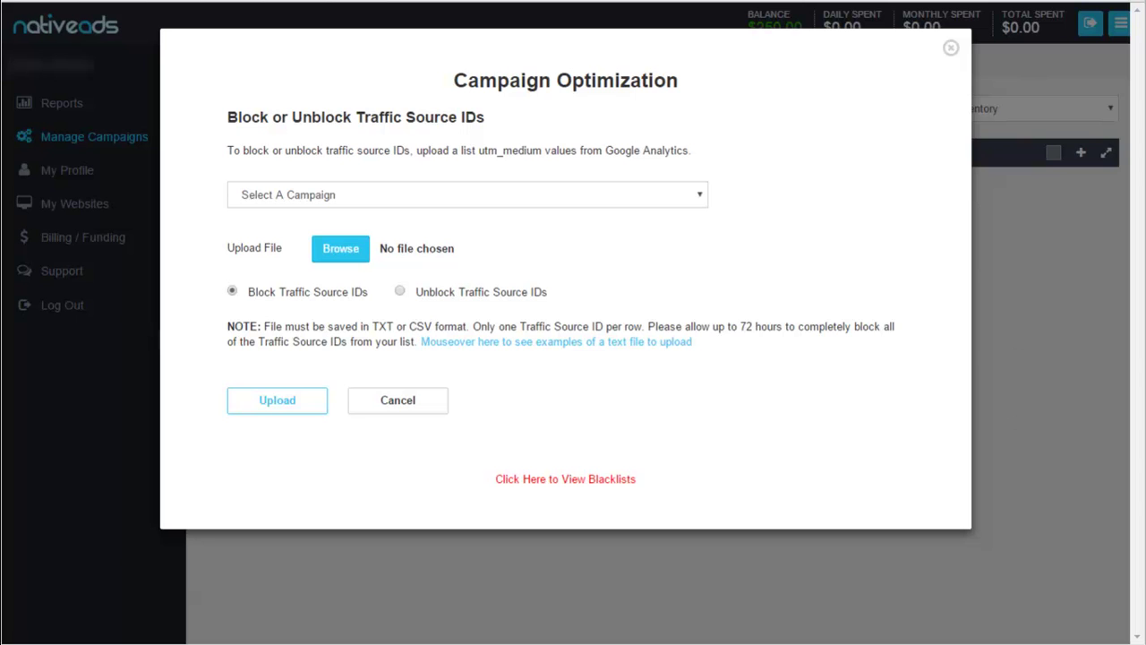
click(705, 206)
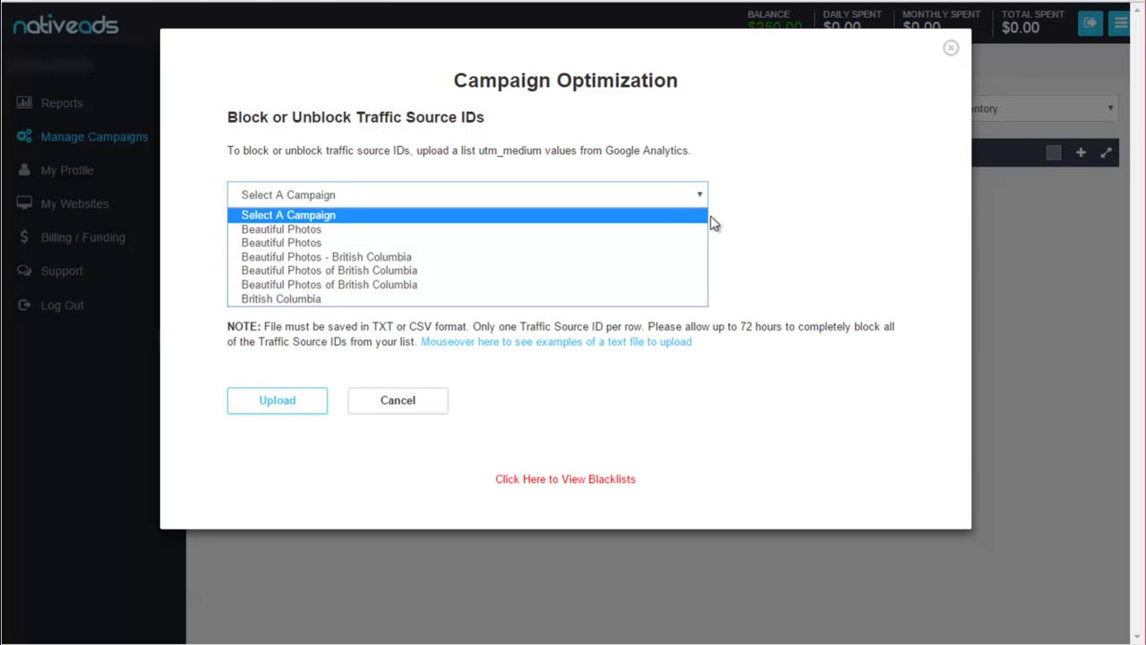
click(723, 212)
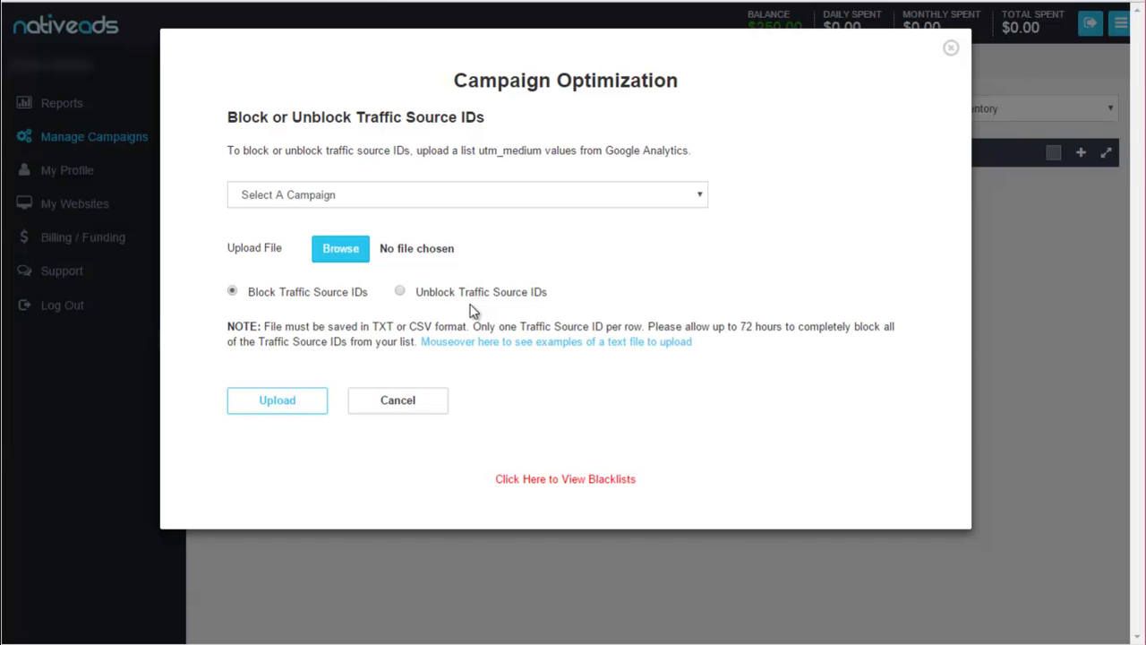
click(525, 481)
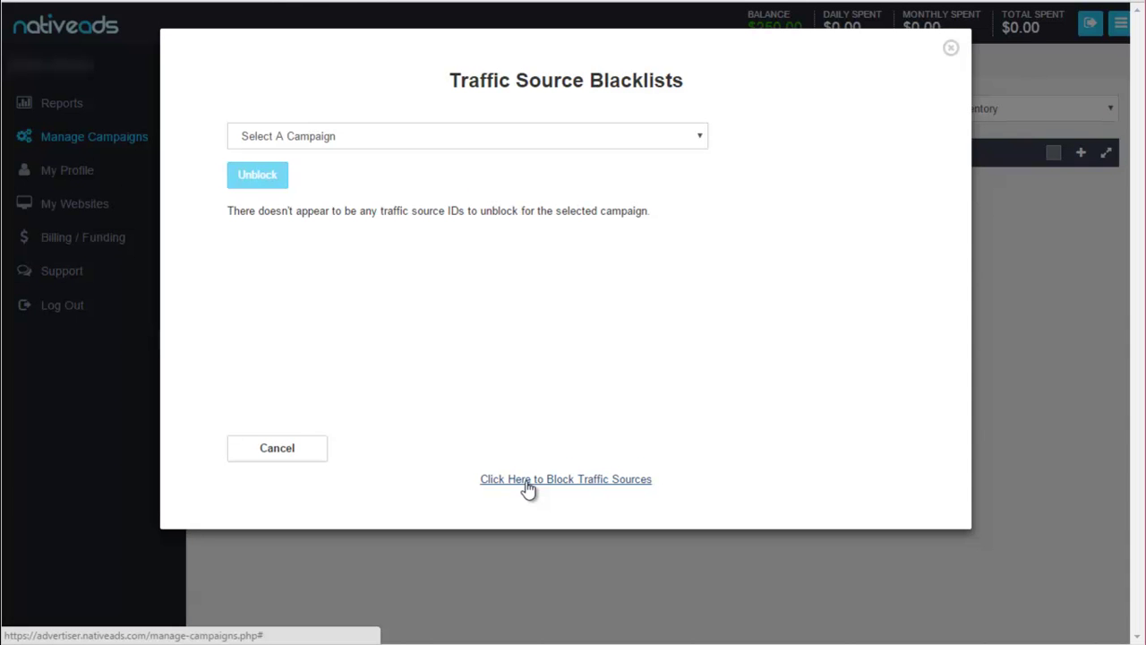
click(528, 484)
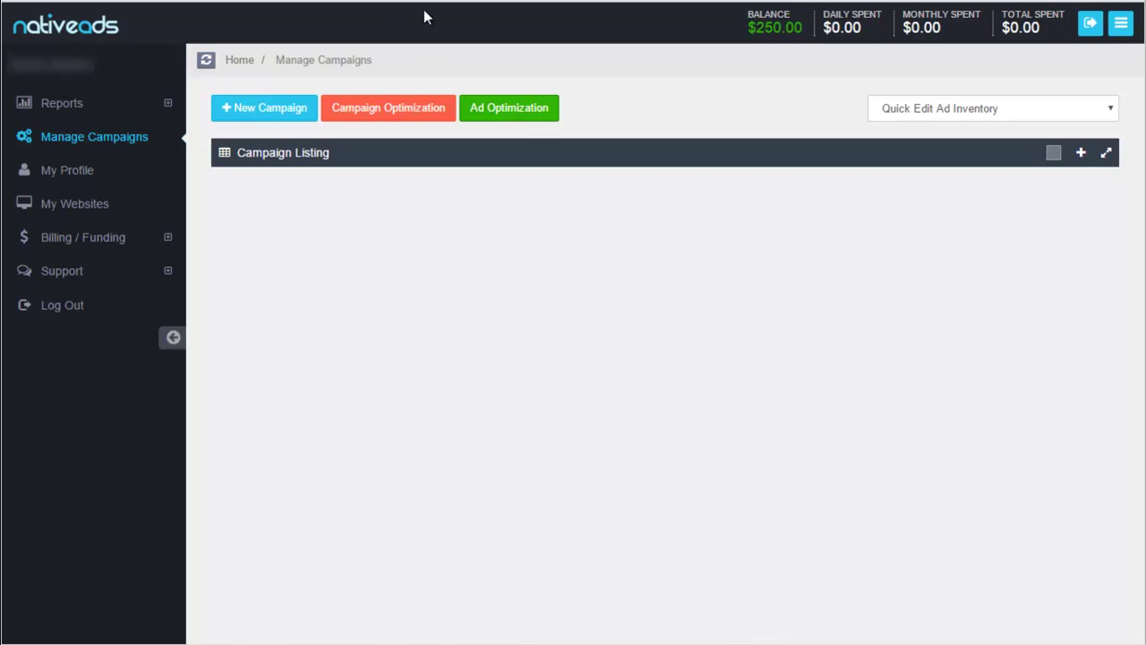
Open Ad Optimization on the campaign management page
click(526, 114)
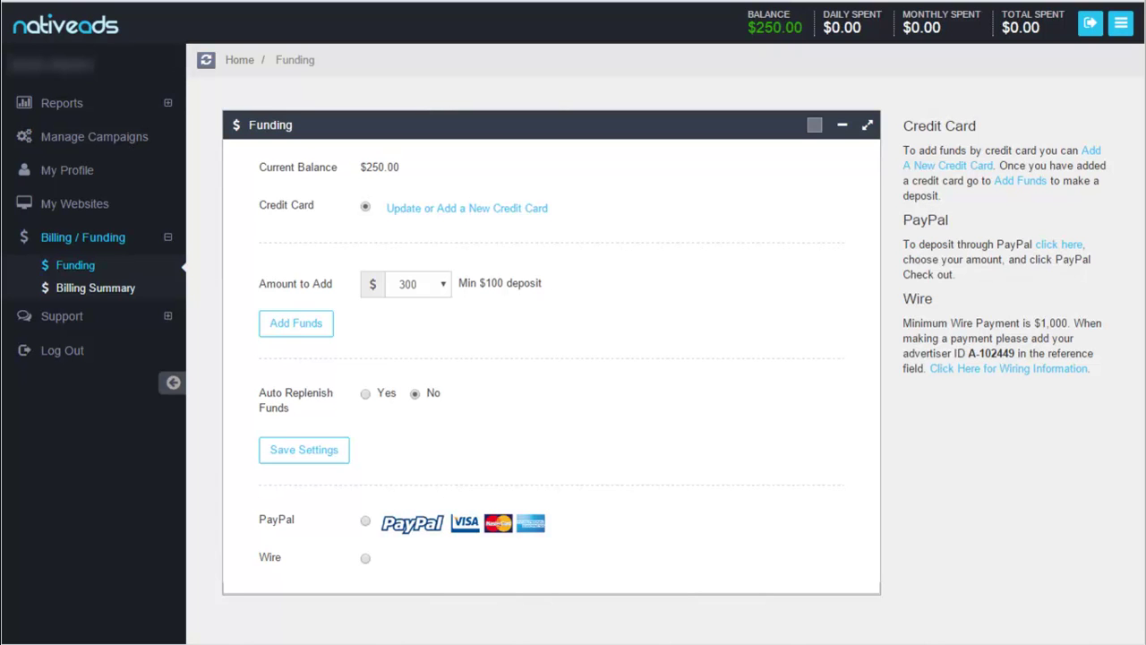
Review and save the new credit card form on the Funding page, and read the Credit Card Authorization Form
click(514, 217)
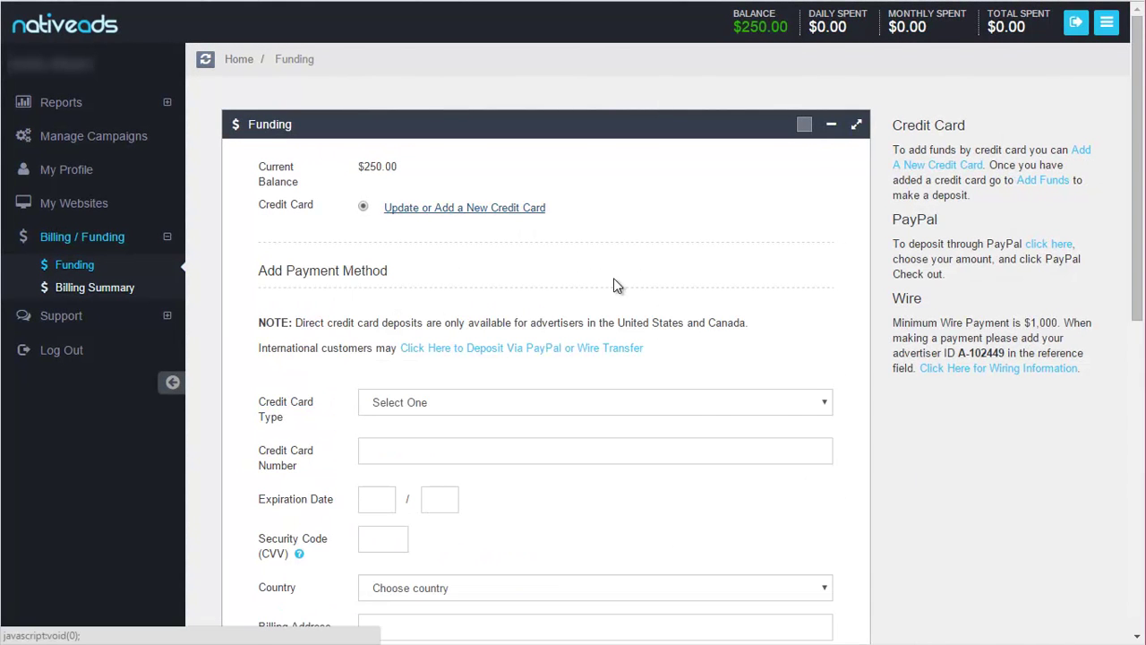
scroll(809, 437, down, 4)
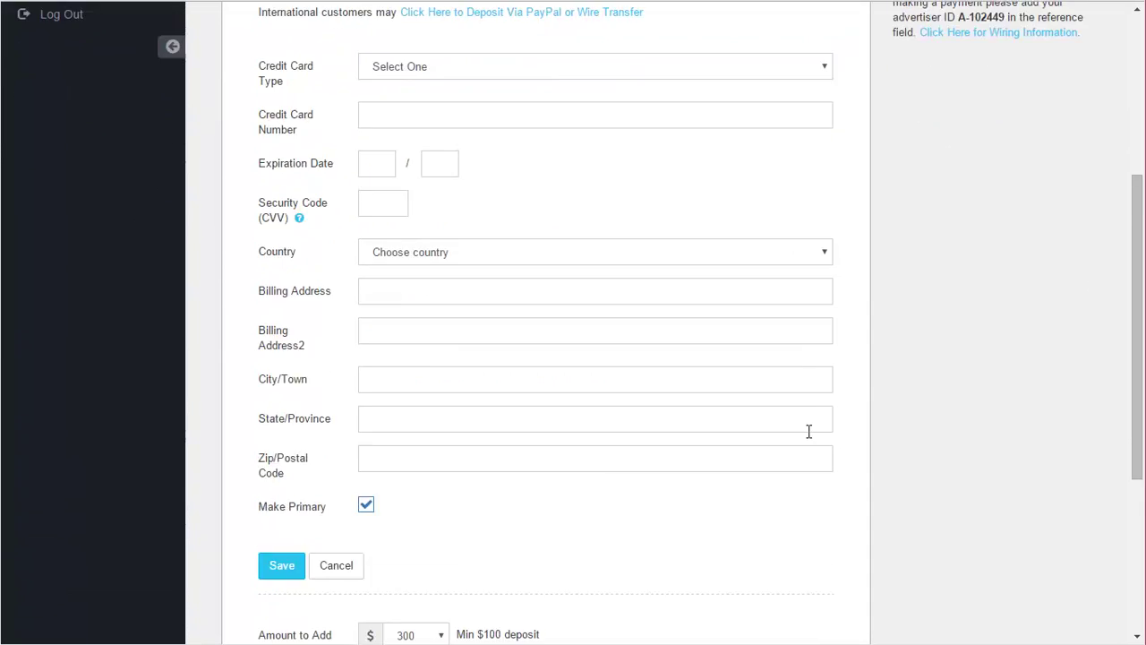
scroll(811, 438, down, 3)
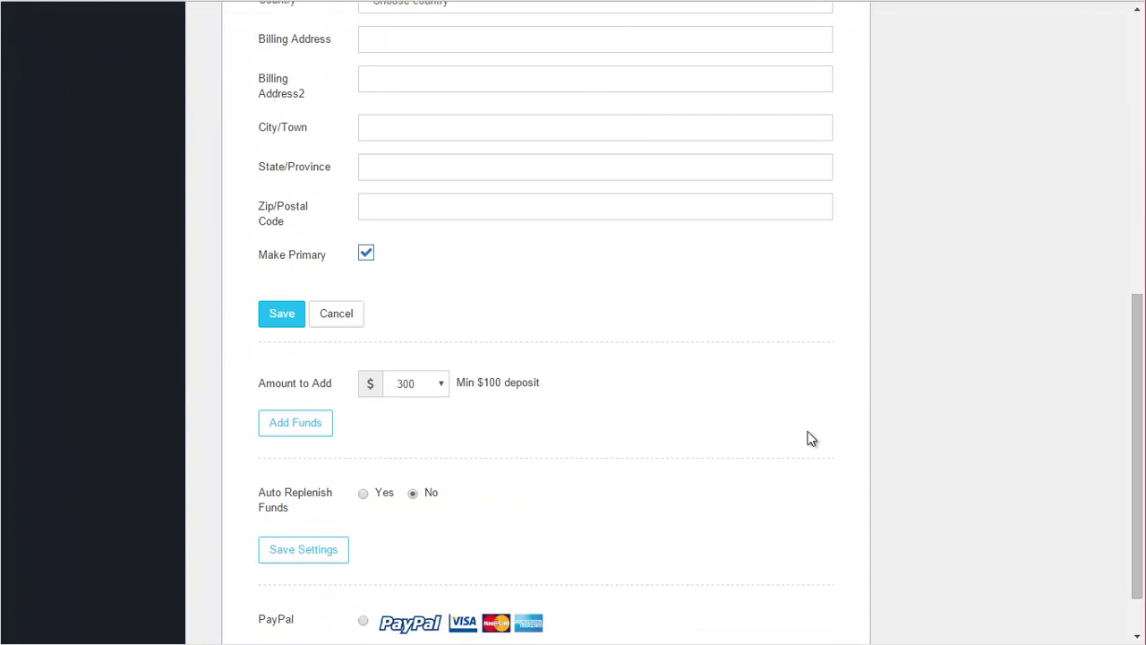
scroll(811, 439, down, 1)
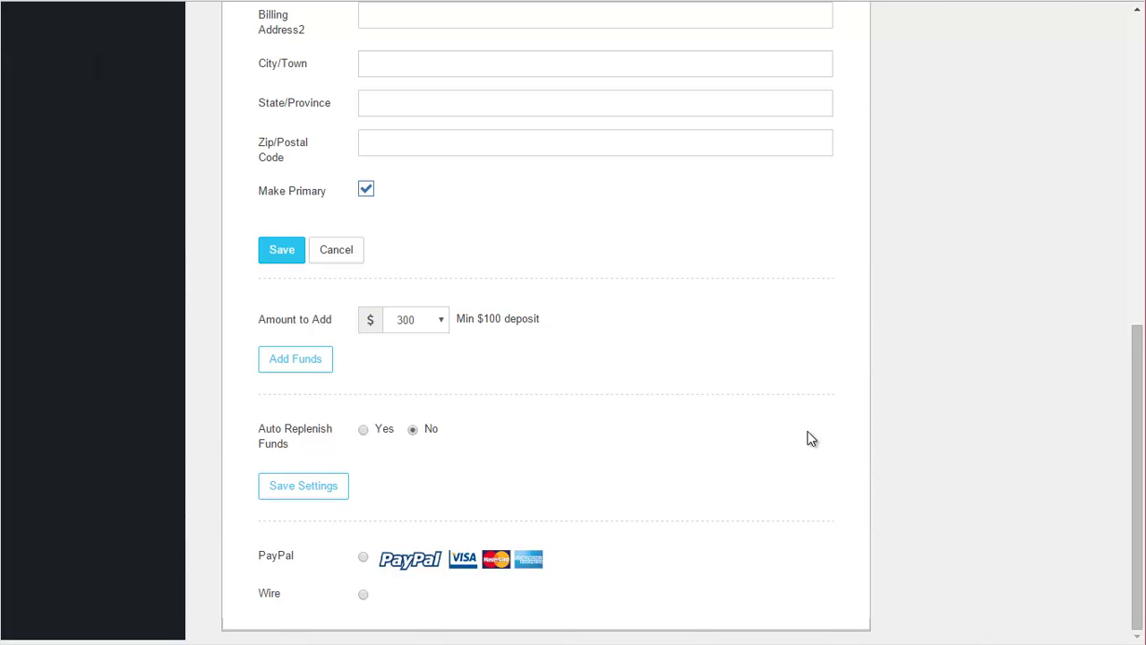
click(282, 254)
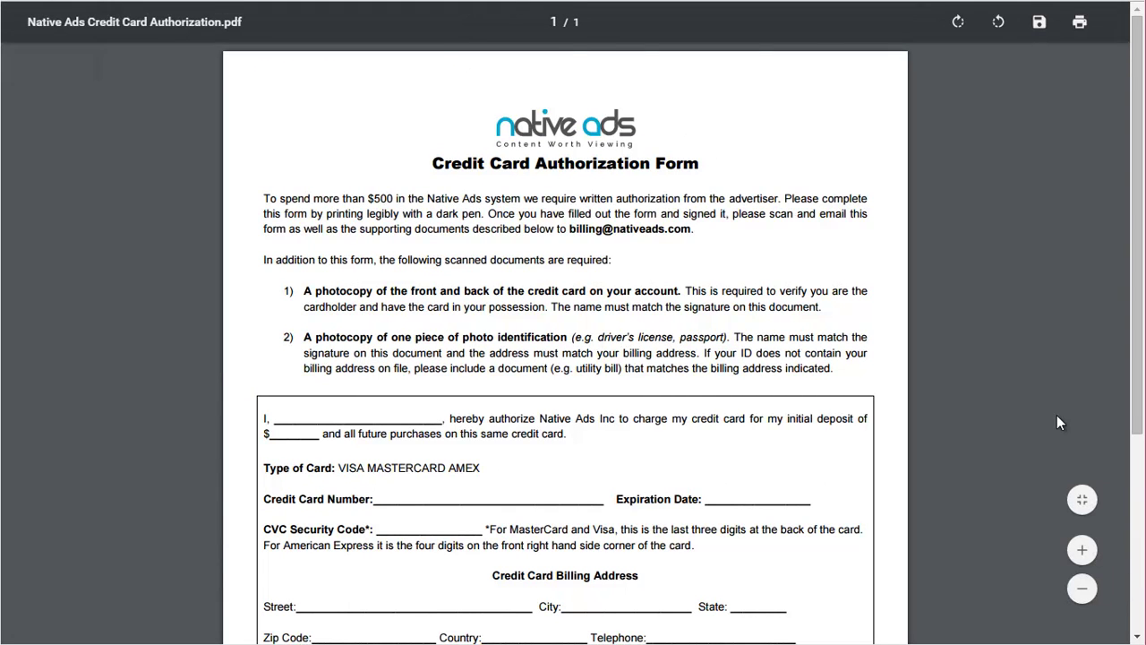
scroll(1057, 415, down, 3)
scroll(1057, 414, up, 3)
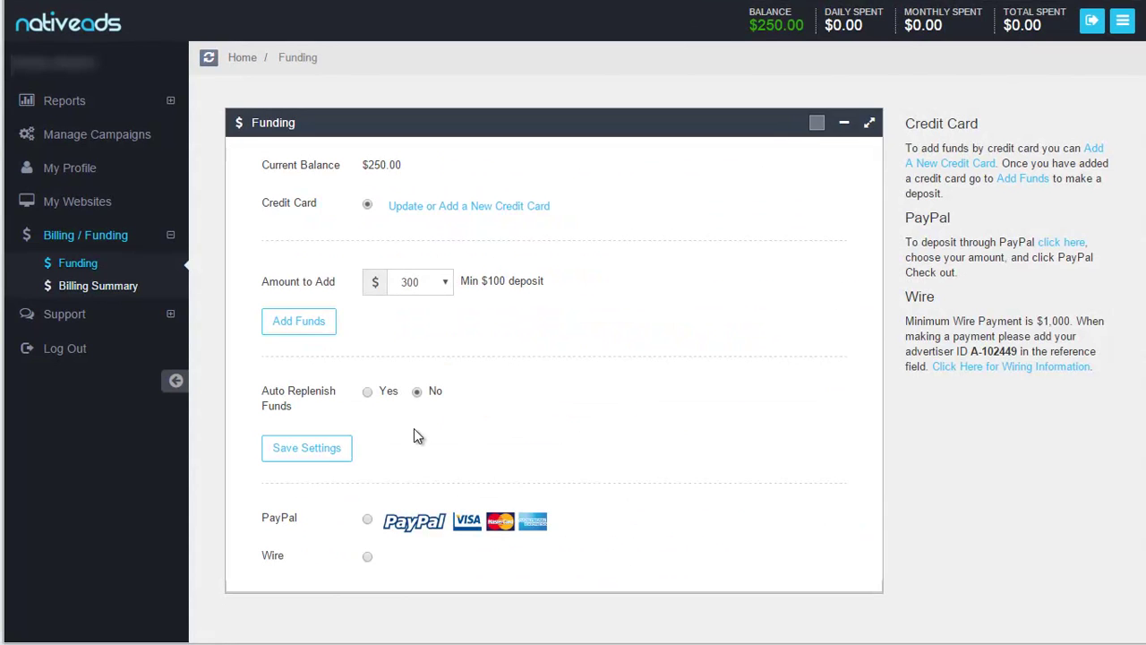
Set Auto Replenish Funds to Yes for credit card deposits
click(367, 391)
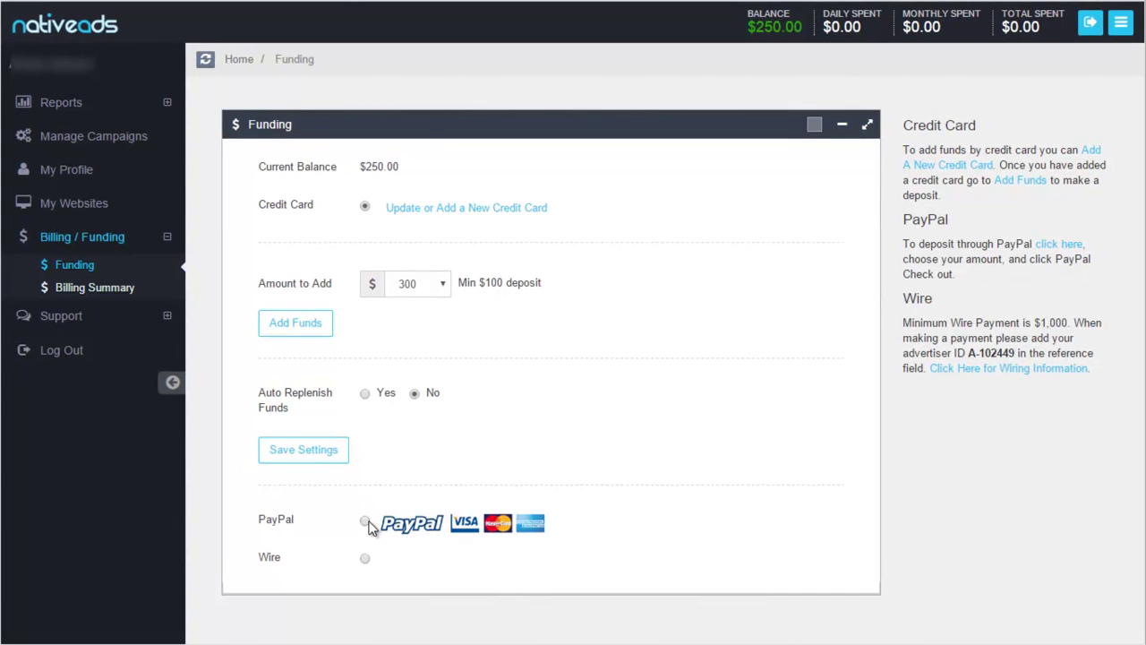
Select PayPal as the deposit method and read the Paypal Authorization Form
click(366, 521)
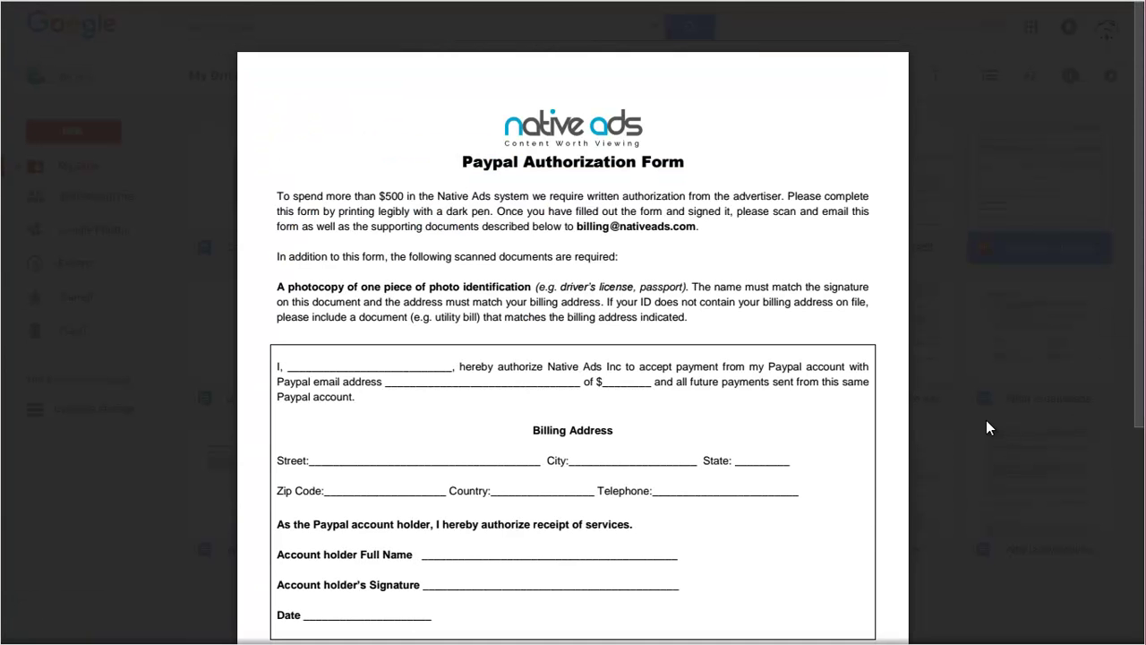
scroll(989, 468, down, 5)
scroll(989, 469, up, 5)
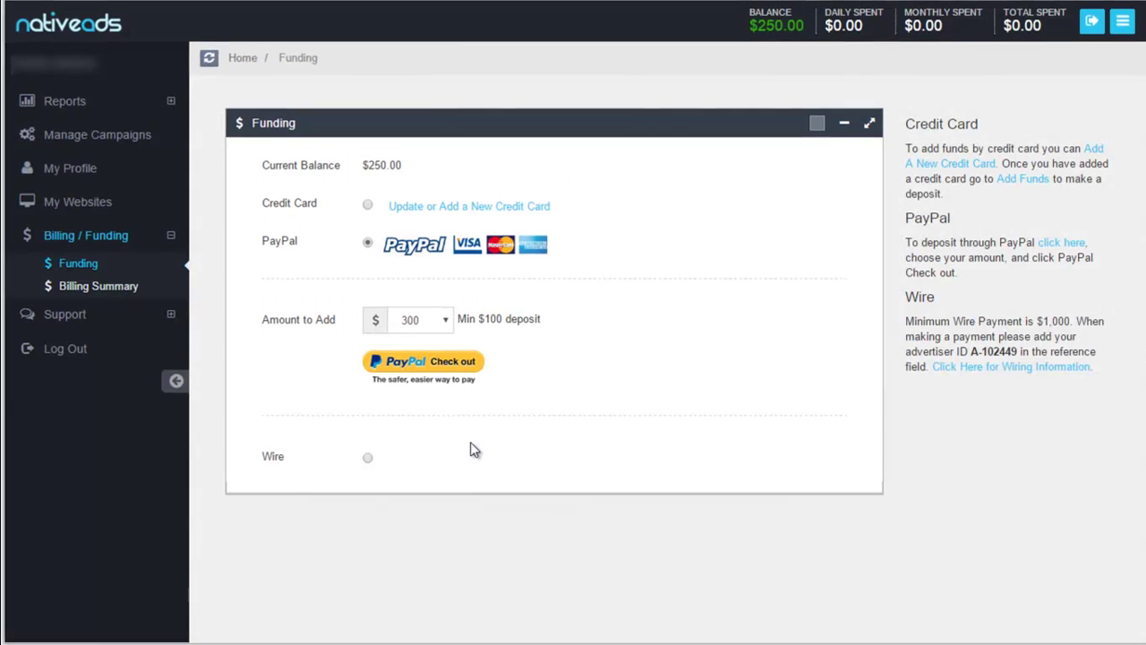
Select Wire as the deposit method and examine the Wire Payment Details form
click(367, 456)
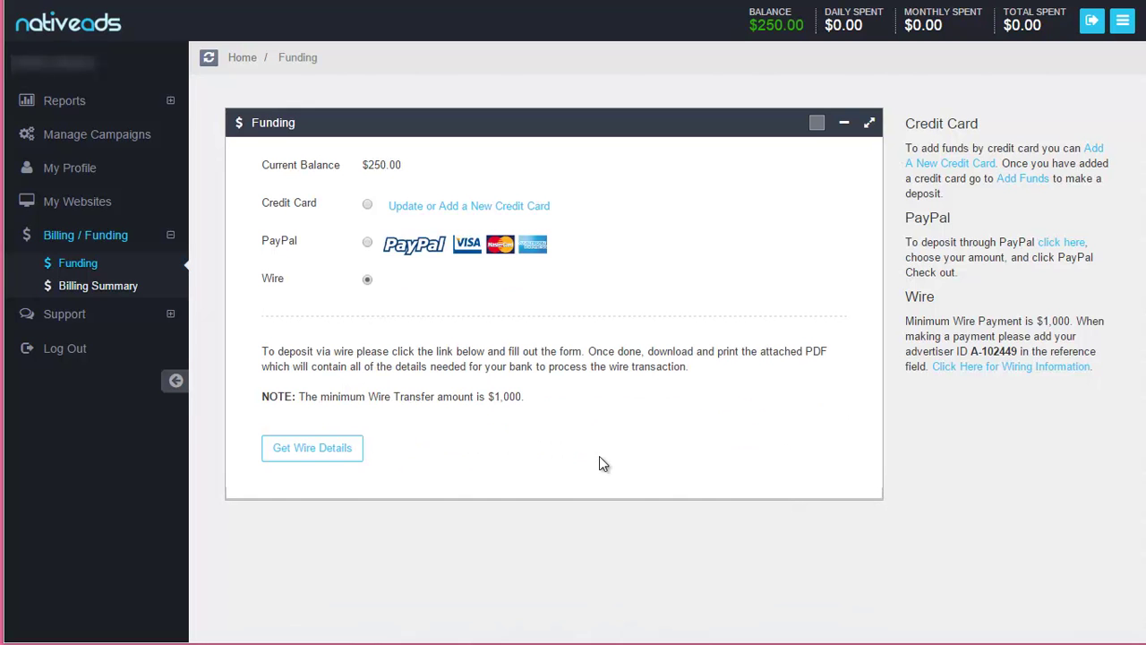
click(349, 458)
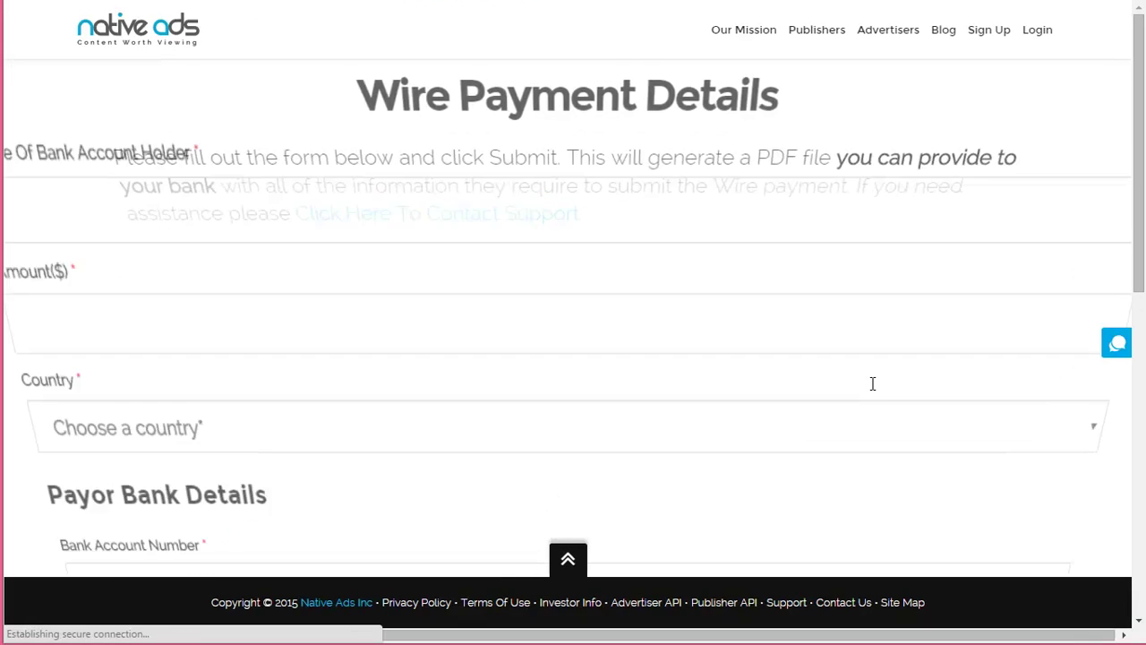
drag(1137, 173, 1080, 183)
drag(1139, 236, 1123, 123)
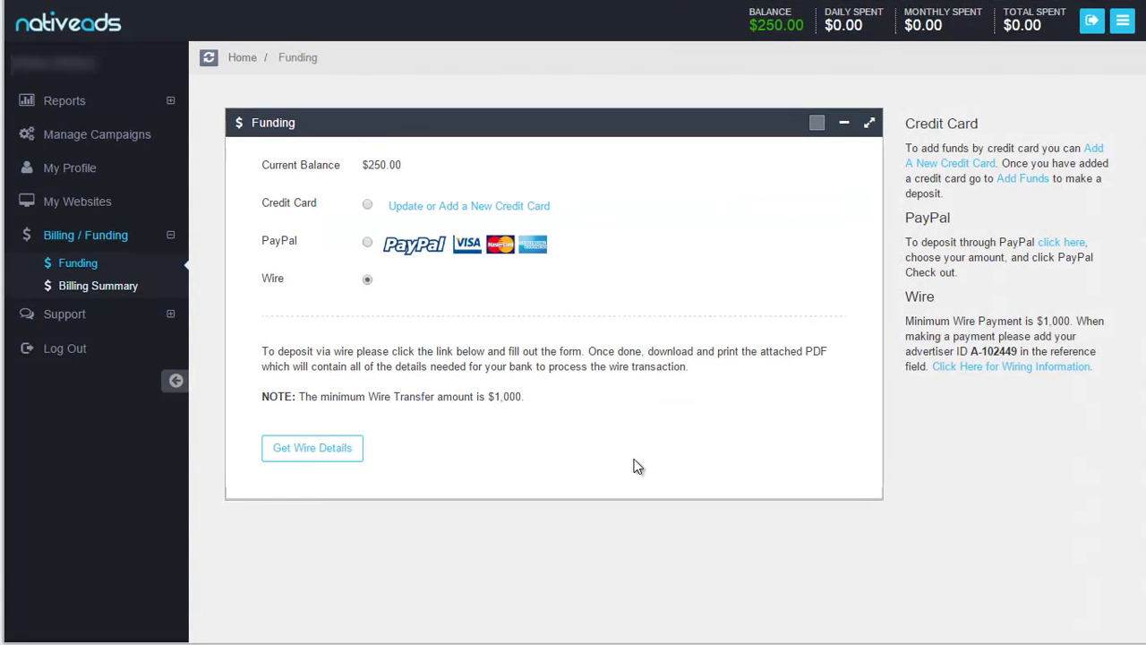
Open the Billing Summary of the advertiser account
click(94, 284)
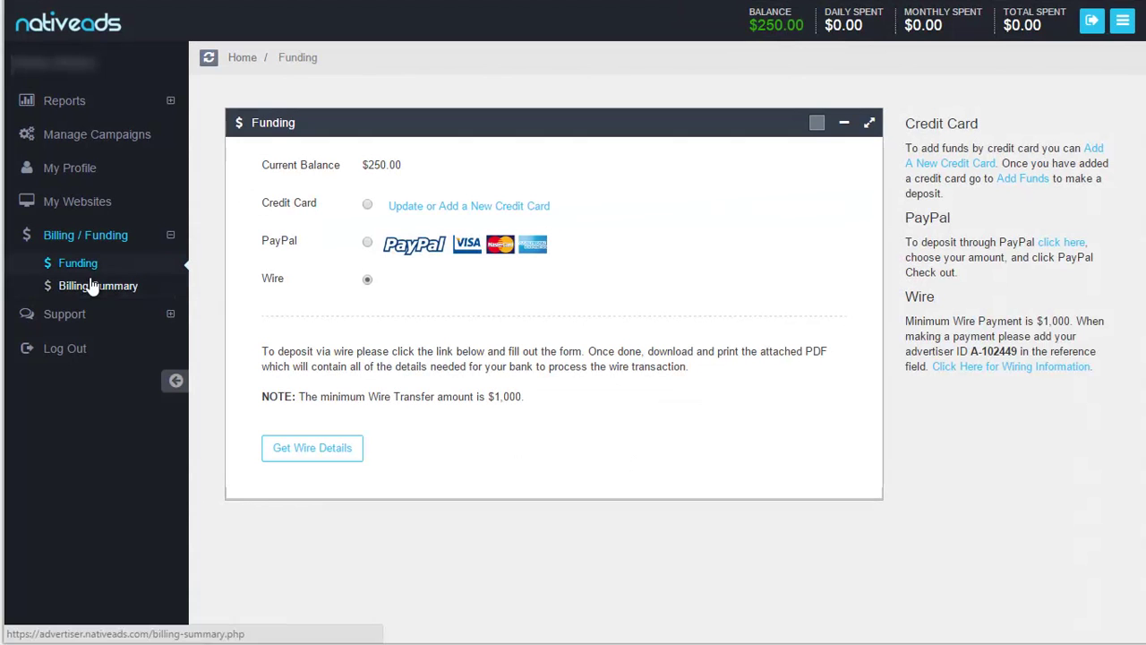